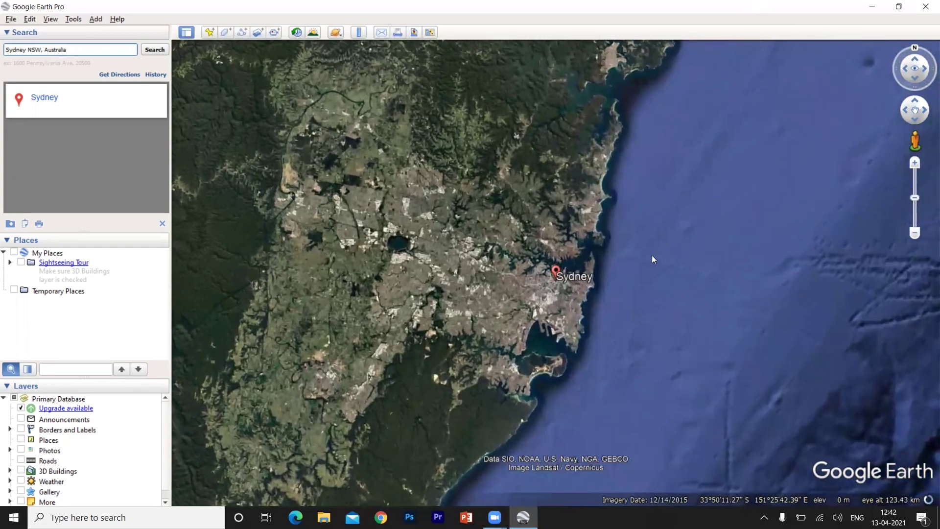
Frame the aerial view on Sydney's city centre, harbour bridge and opera house, turned so the street grid runs across the view.
scroll(566, 266, up, 3)
scroll(558, 279, up, 5)
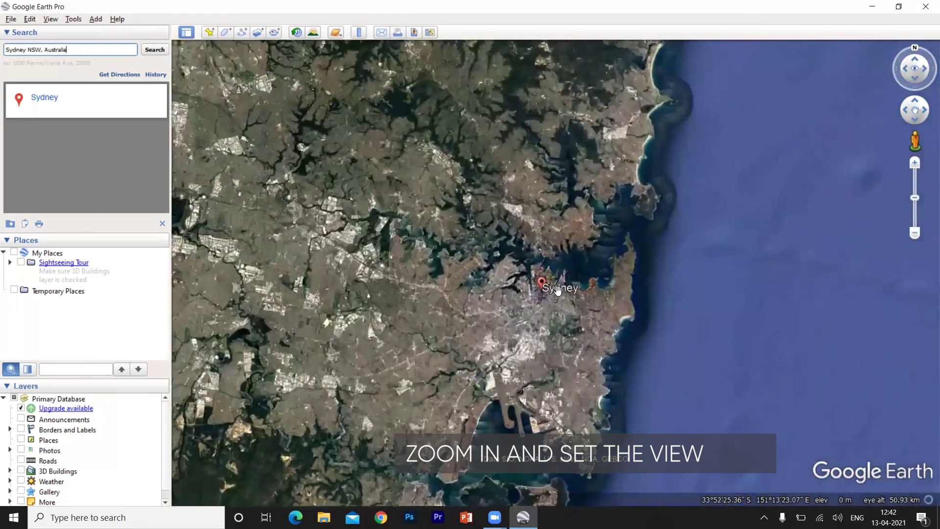
scroll(552, 237, up, 2)
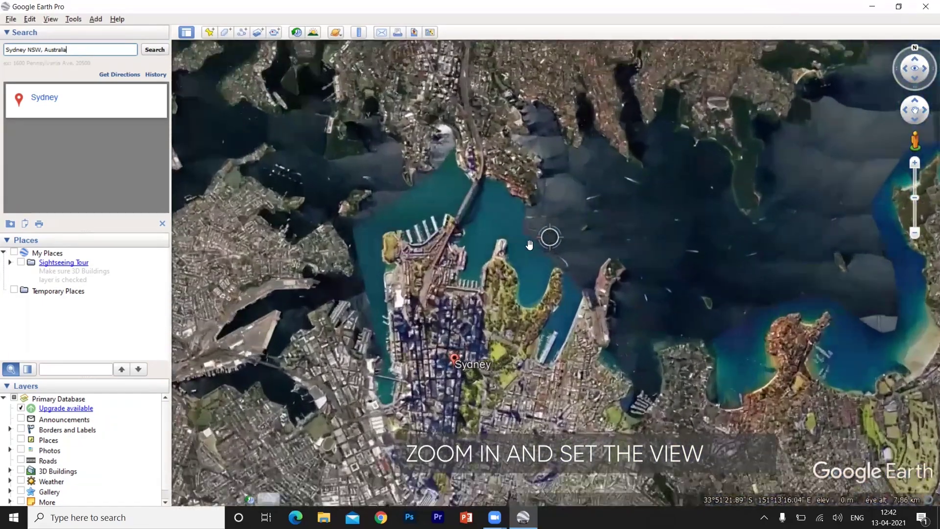
mouse_move(504, 244)
mouse_down()
mouse_move(344, 127)
mouse_move(328, 79)
mouse_up()
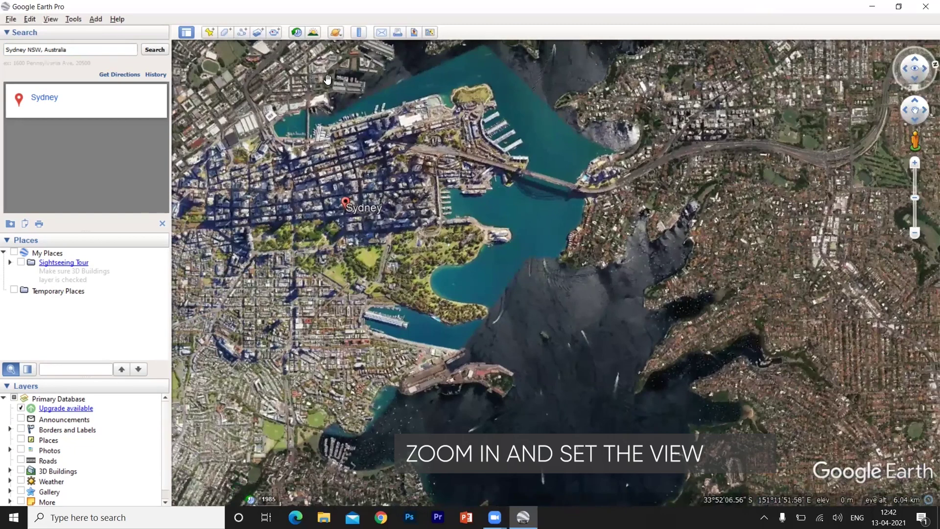
scroll(504, 176, up, 3)
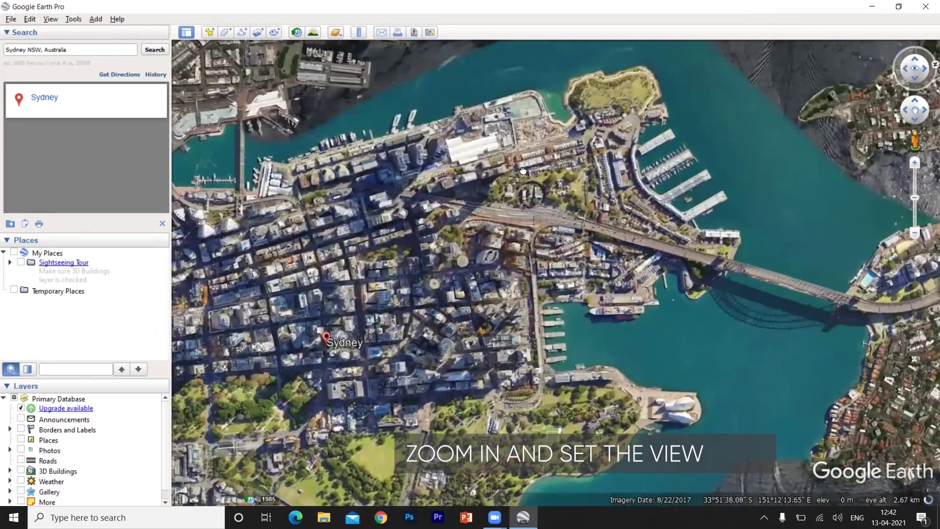
drag(523, 170, 558, 171)
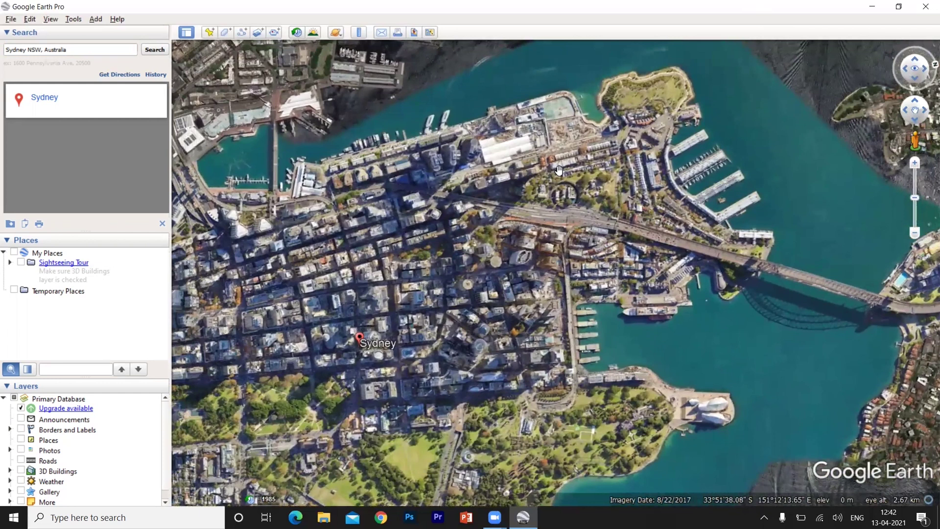
scroll(556, 206, down, 2)
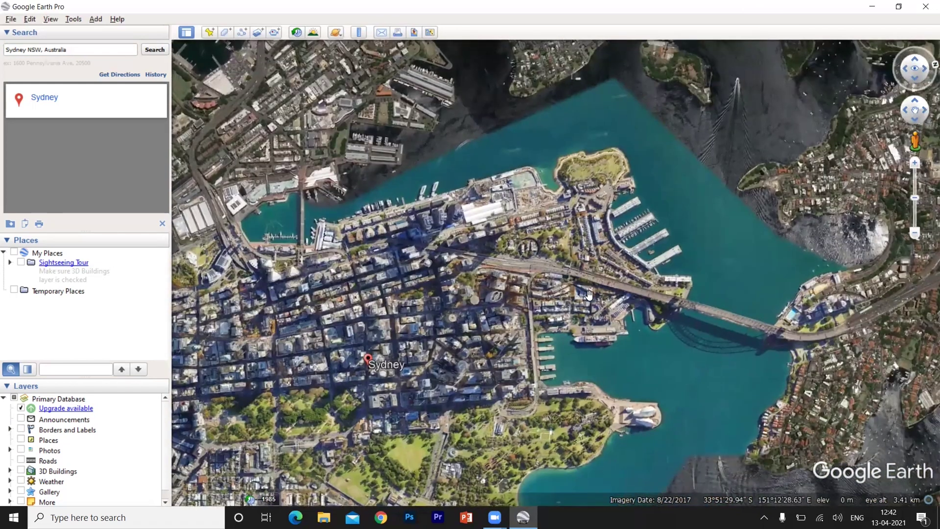
drag(589, 294, 578, 277)
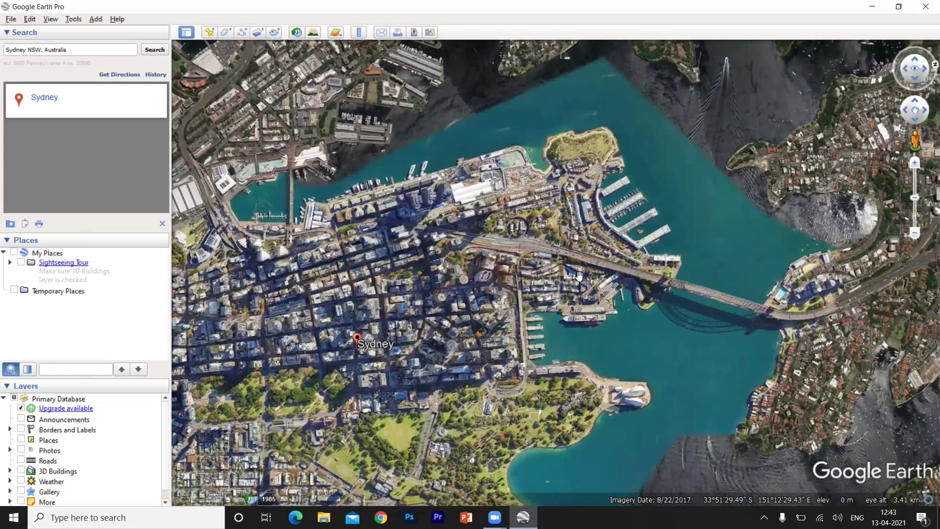
Save the framed map view as a JPEG image in Downloads at Maximum (4800x2817) resolution.
click(8, 20)
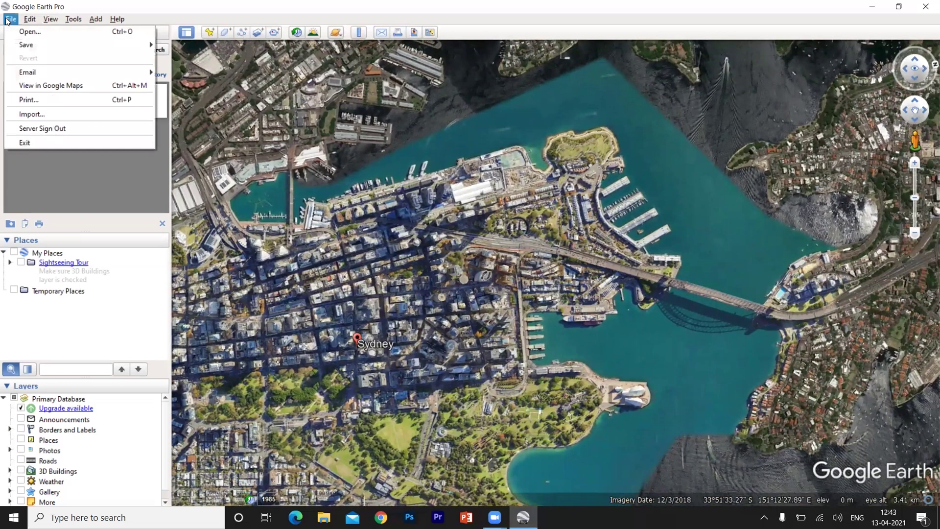
mouse_move(25, 44)
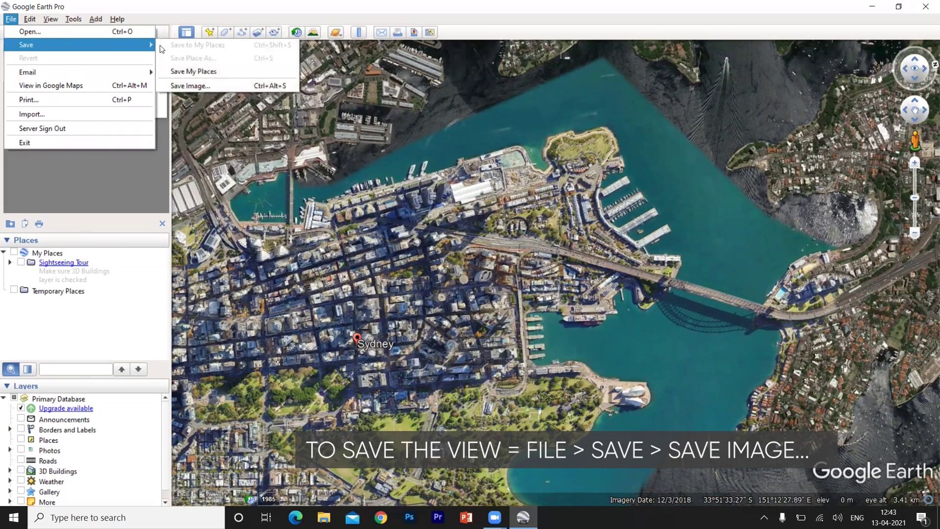
click(192, 86)
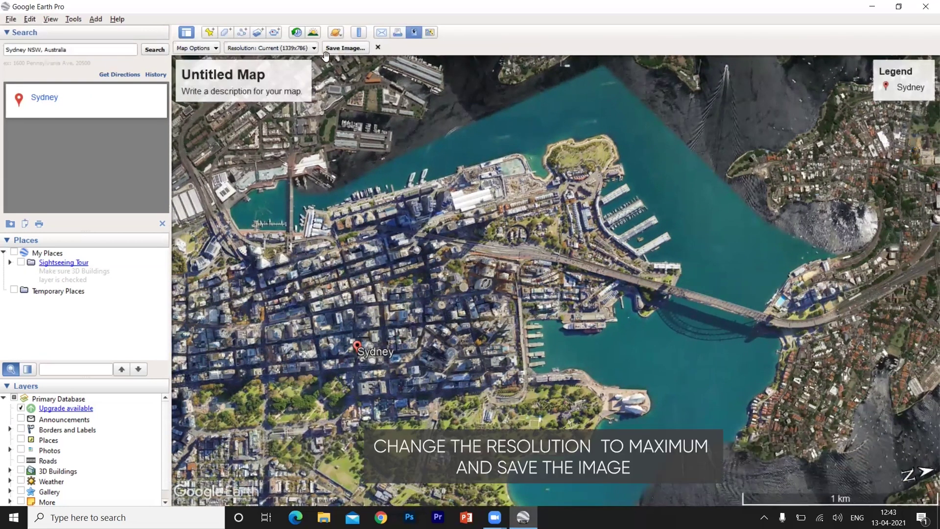
click(259, 48)
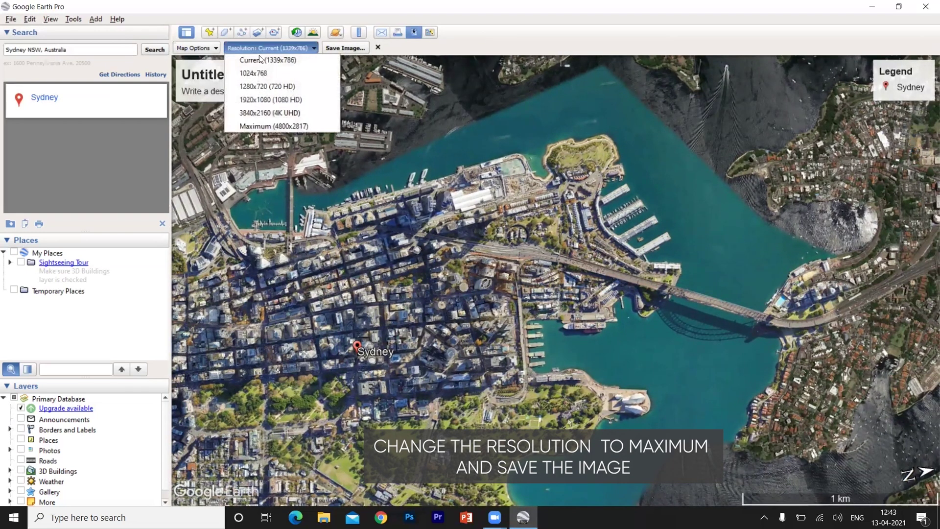
click(254, 123)
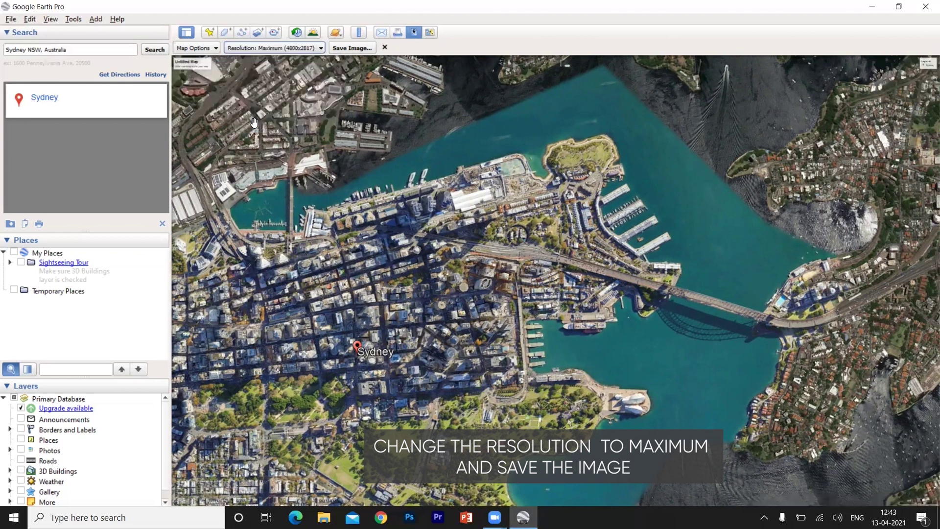
click(352, 47)
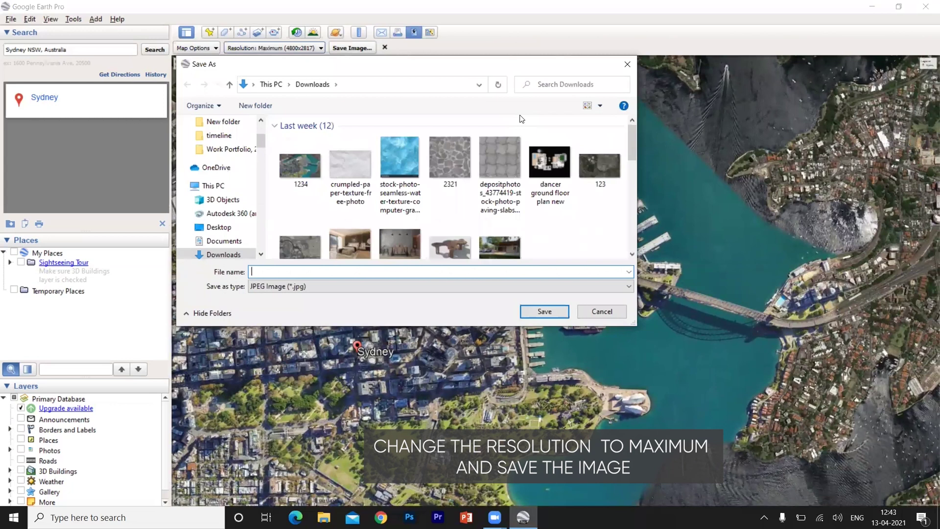
click(544, 312)
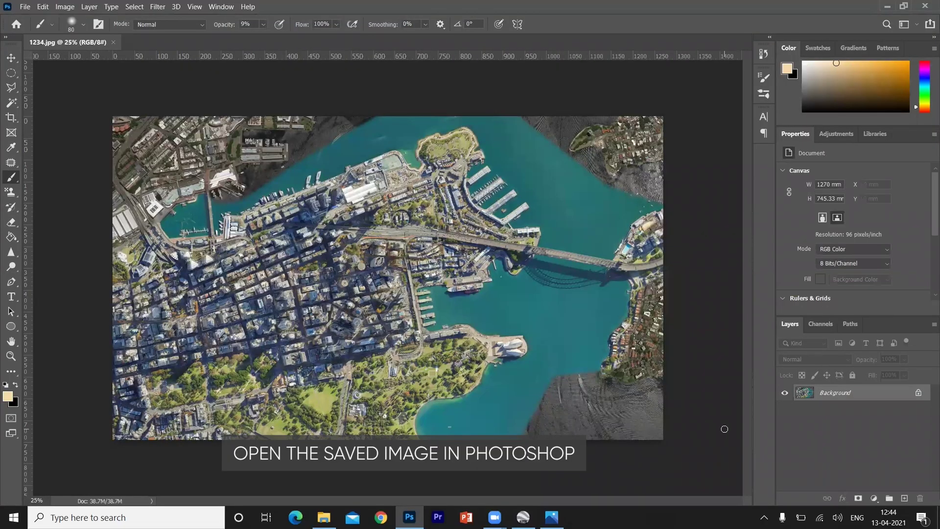
In Photoshop, add an empty layer to 1234.jpg, unlock and duplicate the background image, and make the empty layer active.
scroll(725, 429, up, 2)
scroll(720, 409, down, 1)
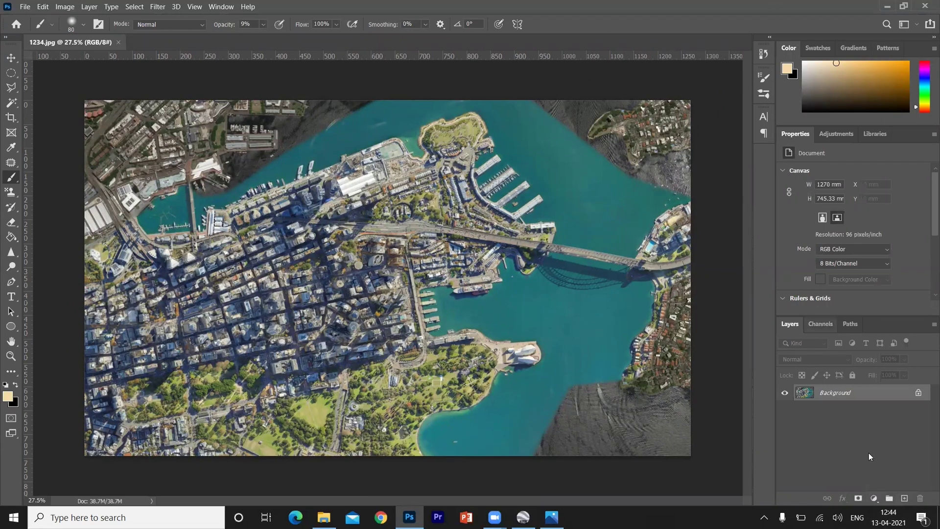
click(904, 498)
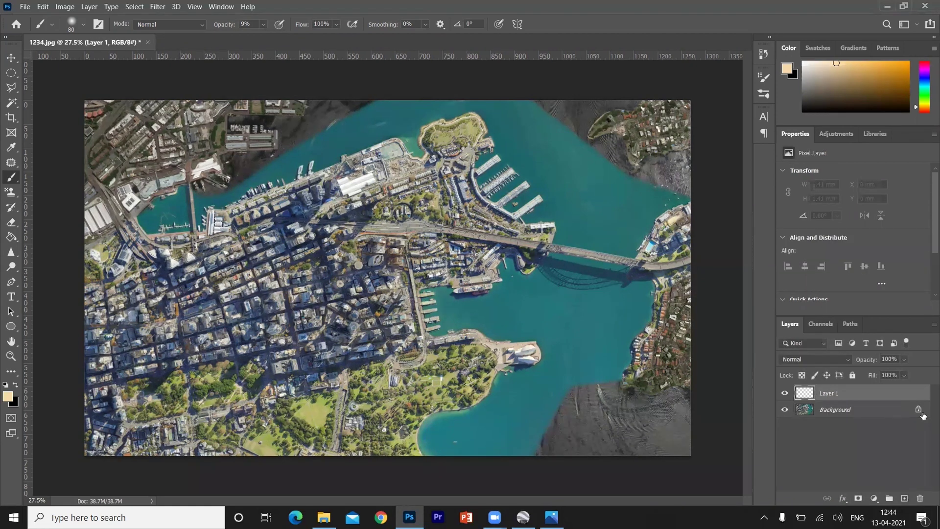
click(918, 409)
drag(866, 411, 864, 431)
click(840, 393)
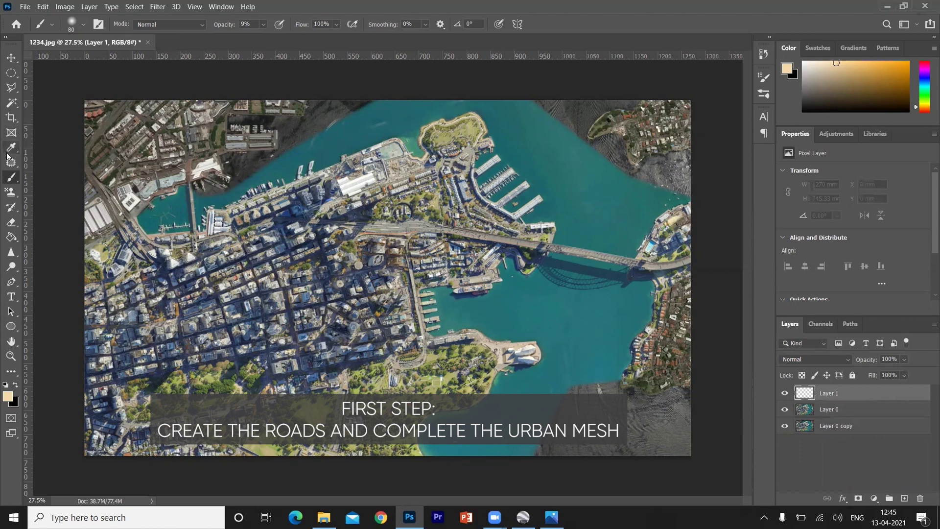
Switch the brush to a hard round tip and set the foreground colour to white.
click(83, 26)
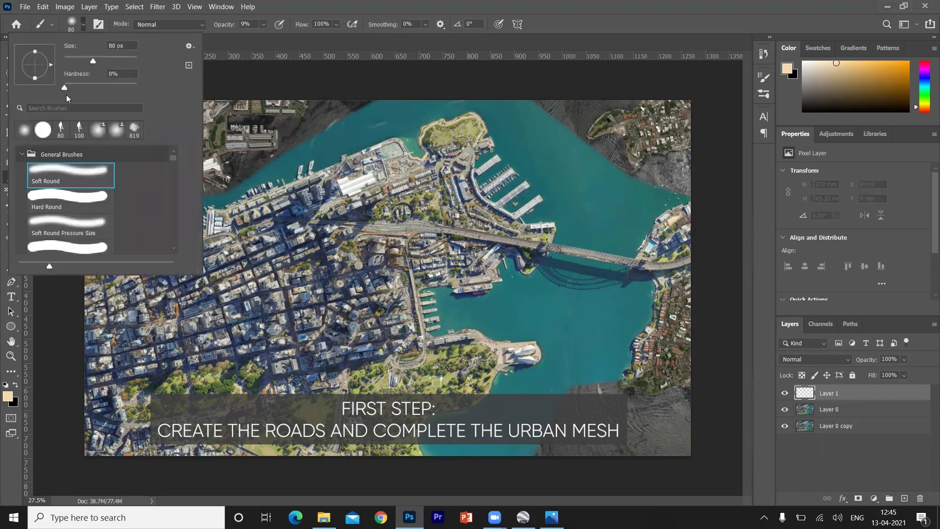
click(211, 228)
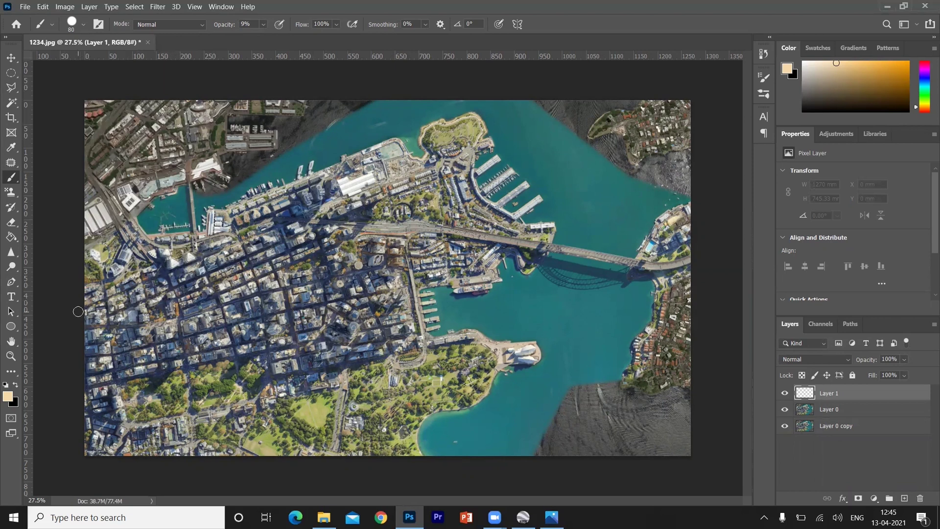
key(d)
key(x)
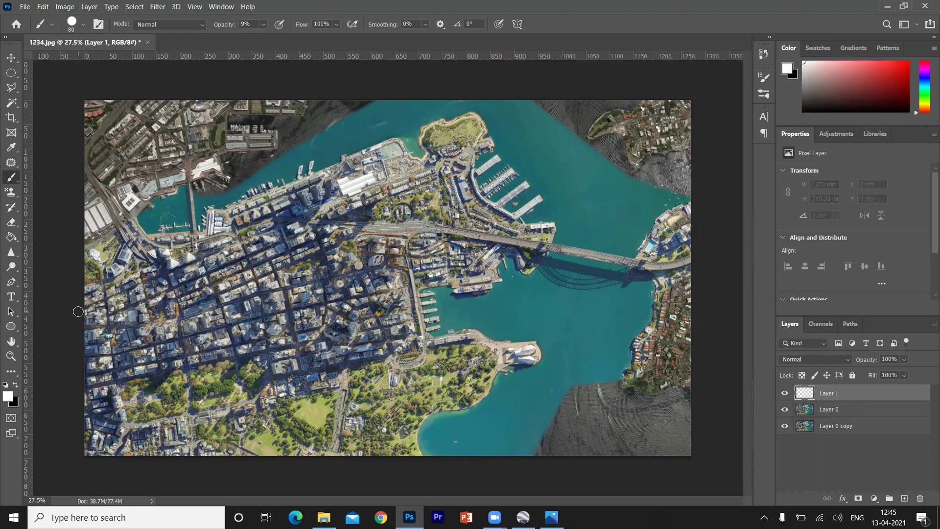
Reduce the brush size to 20 px and set its opacity to 100% for tracing roads in the city grid.
scroll(294, 289, up, 5)
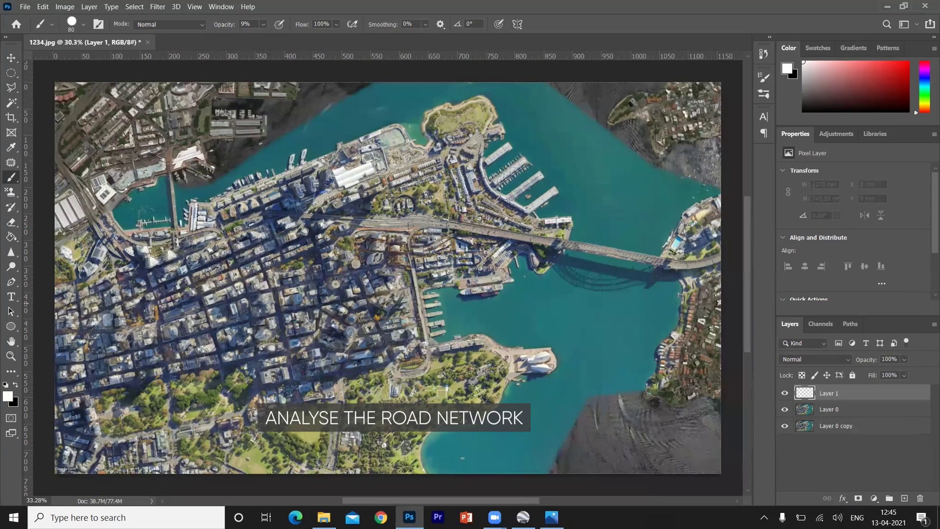
drag(410, 500, 365, 500)
scroll(365, 499, up, 3)
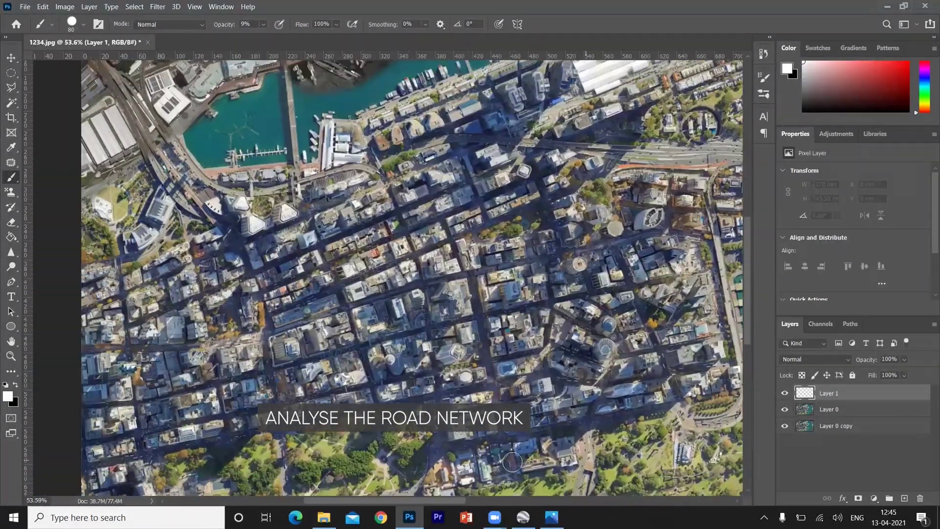
drag(443, 500, 465, 505)
key(bracketleft)
key(bracketleft)
key(bracketleft)
key(bracketleft)
key(bracketleft)
key(bracketleft)
key(0)
Trace the northernmost city road with straight white strokes from the image edge past the white-roofed wharf building, leaving a gap at the highway.
click(60, 311)
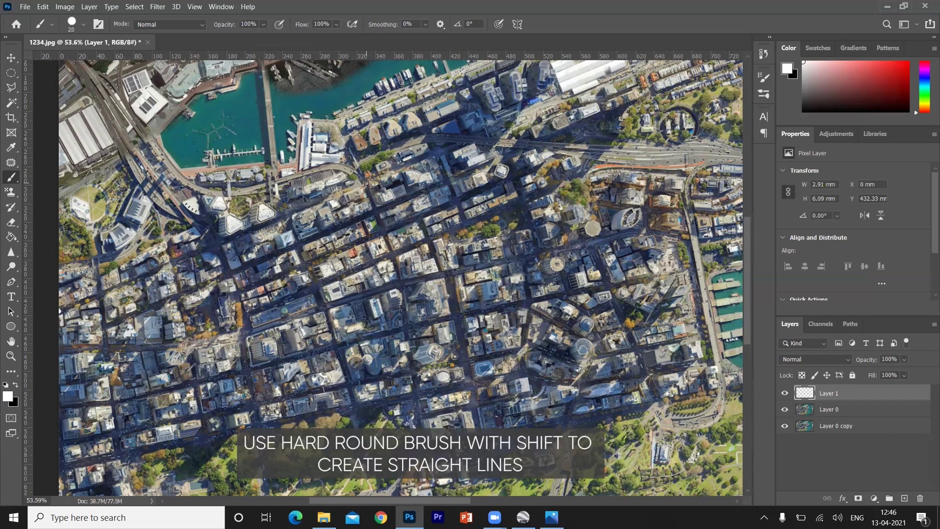
shift+click(367, 183)
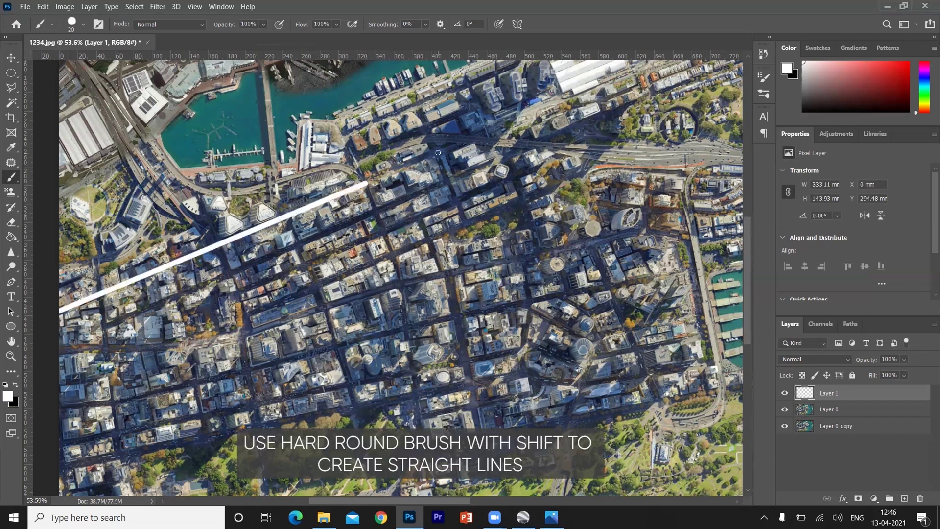
shift+click(438, 153)
shift+click(460, 146)
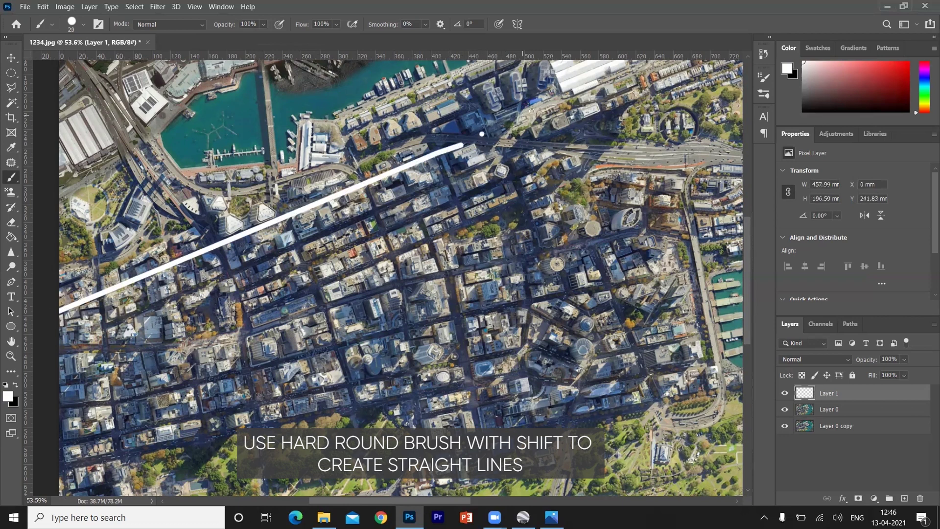
shift+click(532, 111)
shift+click(553, 102)
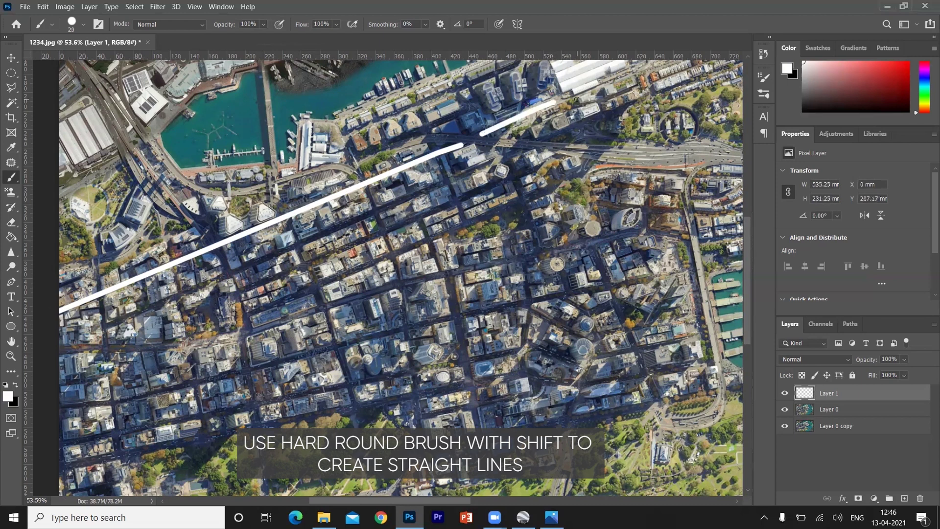
shift+click(614, 80)
shift+click(659, 65)
Extend the white road around the headland, around the block beside the piers and along the waterfront to the bridge.
scroll(659, 65, down, 3)
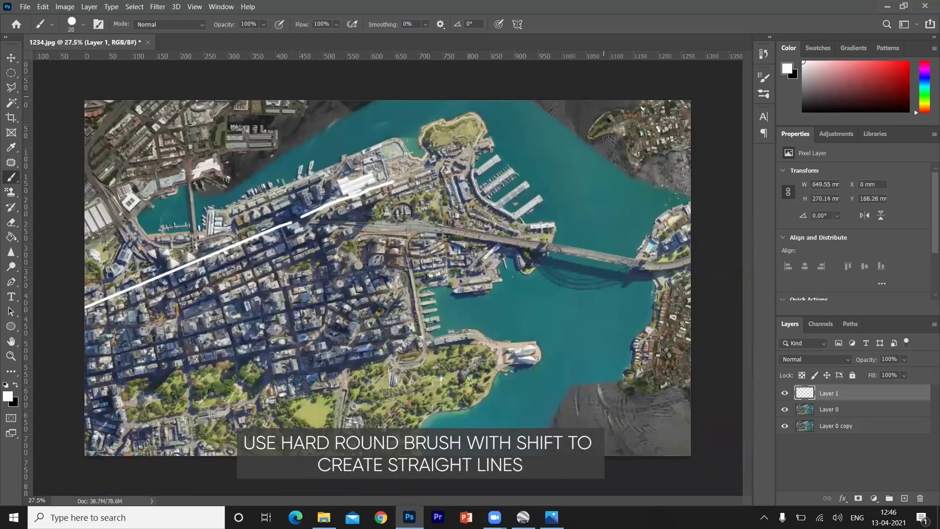
scroll(445, 168, up, 3)
mouse_move(441, 173)
mouse_down()
mouse_move(497, 141)
mouse_move(511, 164)
mouse_move(489, 179)
mouse_move(498, 222)
mouse_move(578, 258)
mouse_move(603, 287)
mouse_move(665, 301)
mouse_up()
scroll(486, 212, down, 2)
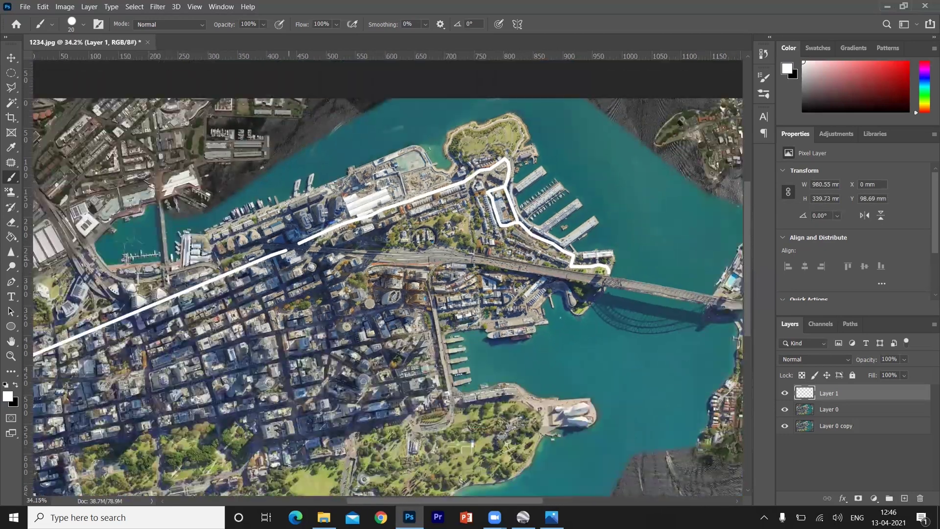
Trace the second long road parallel to the first across the city grid, continuing beyond the highway after a gap.
scroll(293, 260, down, 1)
scroll(52, 326, up, 3)
drag(185, 306, 549, 146)
scroll(361, 199, down, 3)
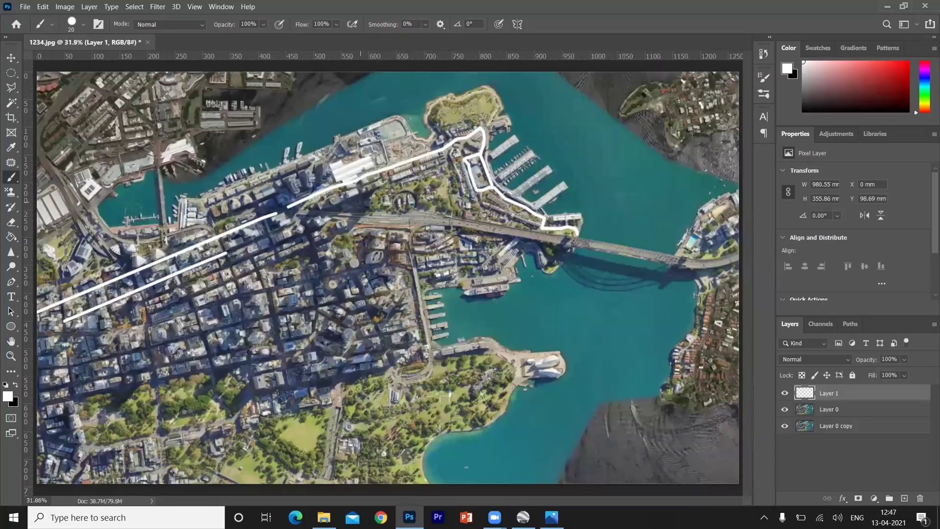
scroll(362, 200, up, 3)
drag(61, 323, 586, 100)
scroll(586, 100, down, 3)
Trace the road through the middle of the grid from the image edge to its curved end near the ferry wharves.
scroll(562, 319, up, 3)
scroll(563, 318, up, 1)
drag(79, 331, 252, 331)
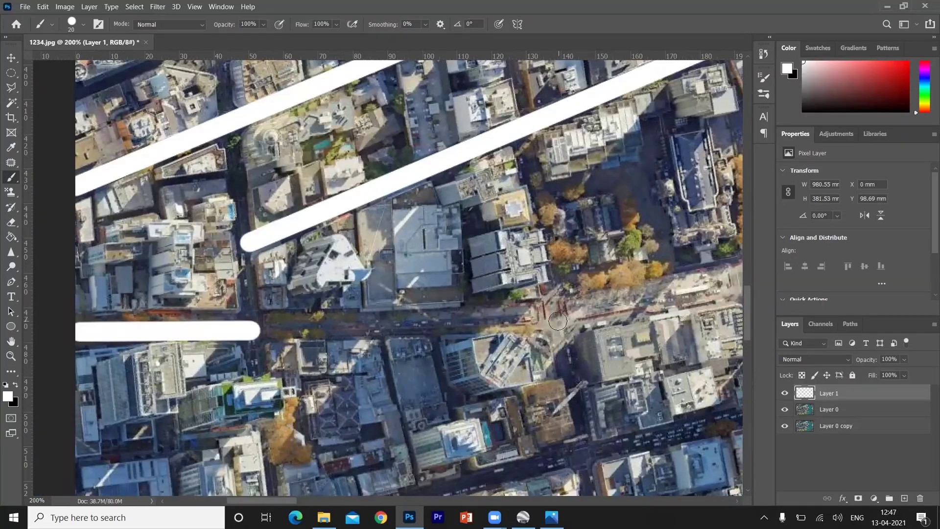
scroll(562, 318, down, 3)
mouse_move(132, 332)
mouse_down()
mouse_move(412, 260)
mouse_move(453, 277)
mouse_up()
Trace the next long road below the middle one, two shorter diagonal roads above it, and a stretch of highway towards the bridge.
scroll(356, 273, up, 1)
scroll(453, 277, down, 2)
scroll(131, 228, up, 2)
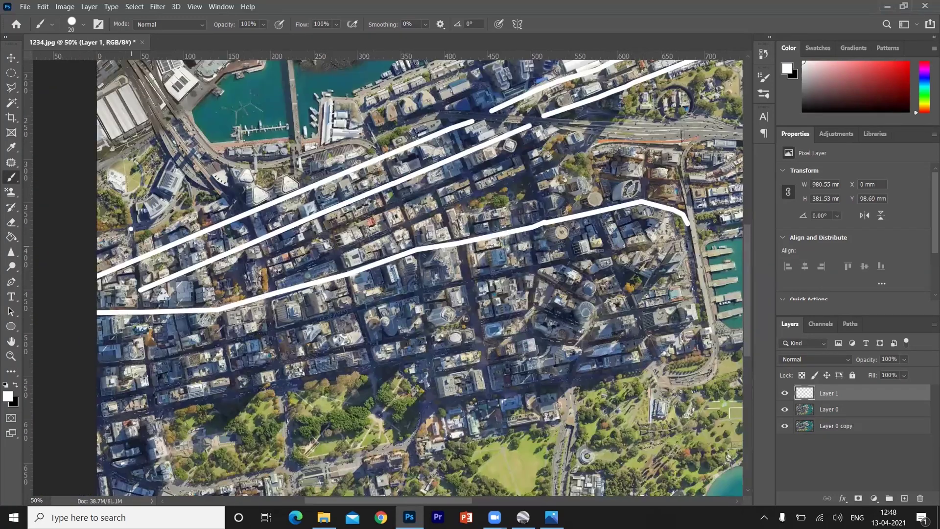
mouse_move(147, 361)
mouse_down()
mouse_move(345, 306)
mouse_move(690, 238)
mouse_up()
drag(211, 279, 539, 142)
drag(271, 280, 443, 209)
mouse_move(485, 186)
mouse_down()
mouse_move(581, 151)
mouse_move(598, 141)
mouse_up()
Trace another long road across the lower grid and connect it with a cross street up to the two roads above it.
scroll(532, 172, down, 1)
scroll(632, 130, down, 3)
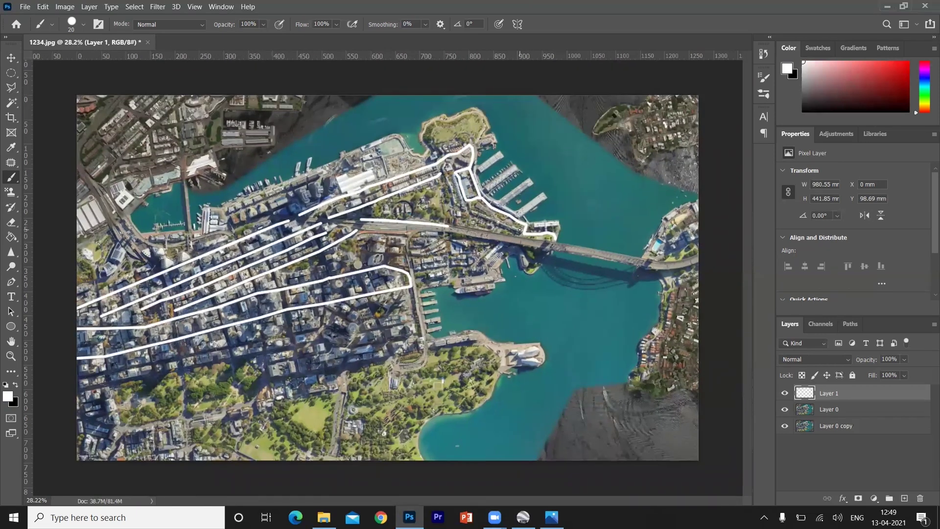
scroll(72, 401, up, 4)
scroll(553, 297, left, 1)
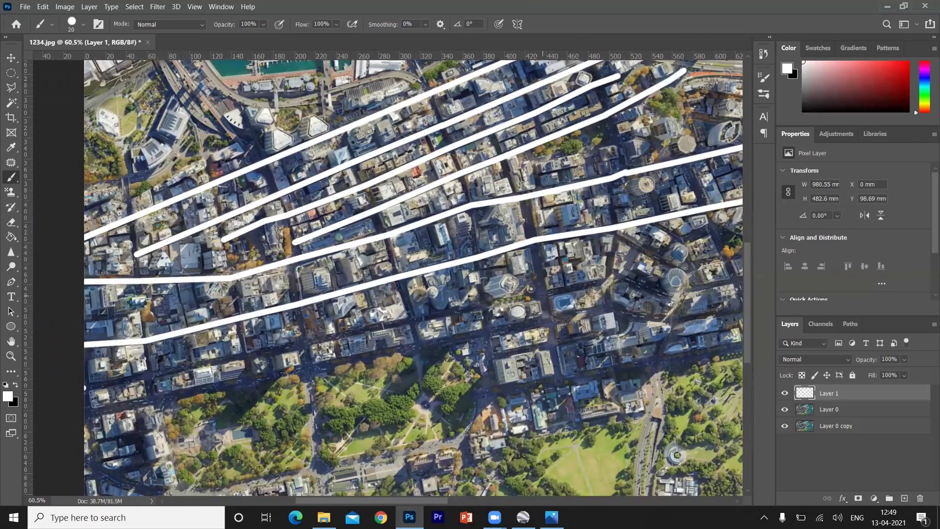
shift+click(603, 283)
shift+click(612, 230)
shift+click(609, 177)
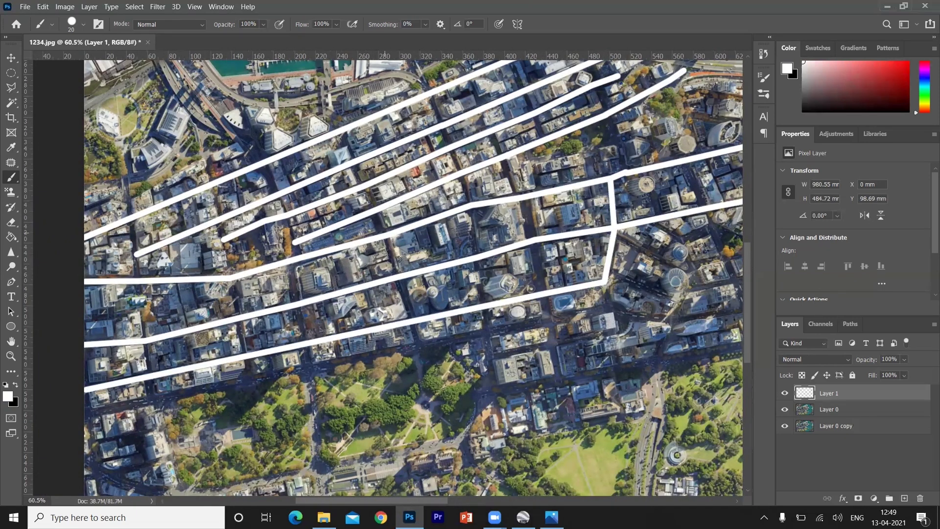
Trace the road along the park edge of the grid and continue it up the ferry wharf waterfront to the curved road.
scroll(438, 382, down, 3)
shift+click(543, 338)
shift+click(587, 343)
shift+click(677, 326)
shift+click(664, 264)
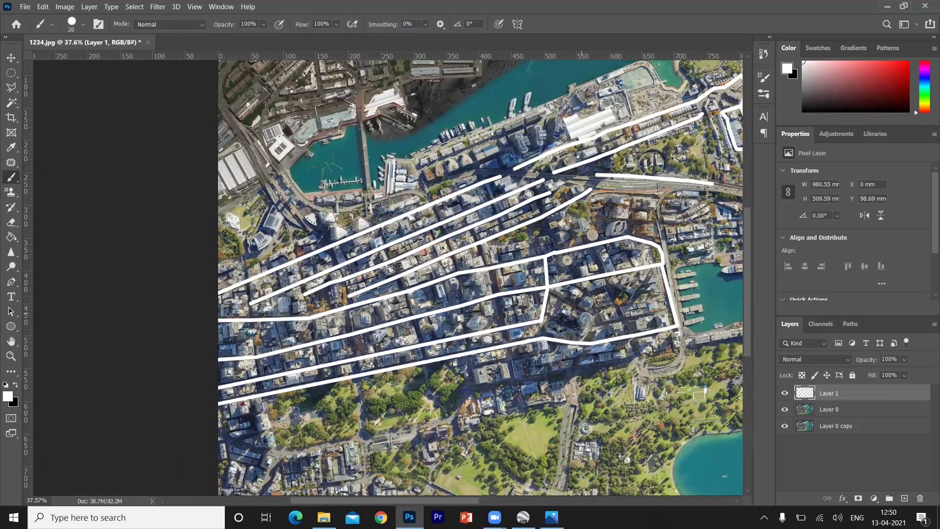
Trace the short diagonal streets inside the grid near the ferry wharves and the long park-side road ending in a loop beside the waterfront.
shift+click(592, 310)
shift+click(635, 299)
shift+click(654, 267)
shift+click(586, 329)
shift+click(669, 307)
mouse_move(214, 436)
mouse_down()
mouse_move(253, 447)
mouse_move(425, 427)
mouse_move(509, 381)
mouse_move(647, 367)
mouse_move(682, 350)
mouse_move(681, 362)
mouse_up()
scroll(293, 410, down, 3)
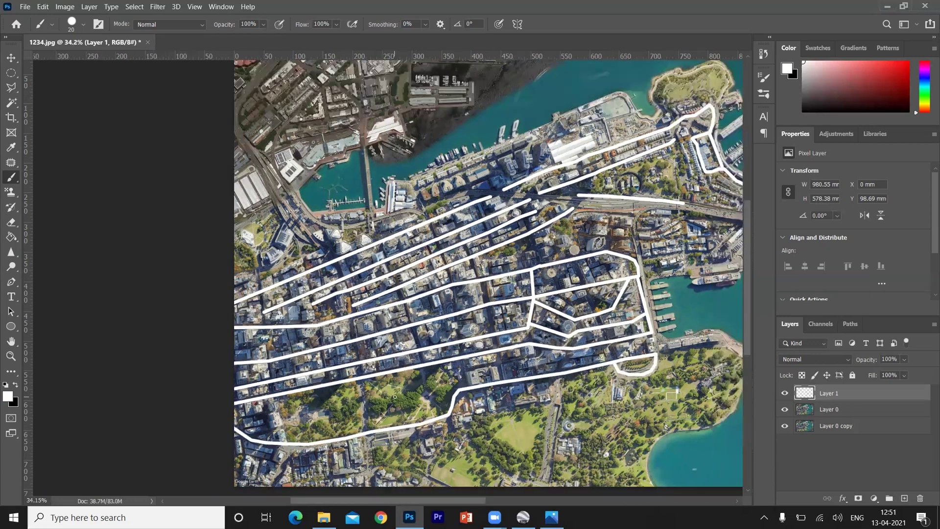
Trace the cross streets across the long grid roads and the roads in the district across the harbour, comparing the map with and without Layer 1.
scroll(105, 230, up, 7)
drag(82, 265, 111, 470)
drag(157, 245, 195, 448)
mouse_move(202, 245)
mouse_down()
mouse_move(227, 292)
mouse_move(261, 482)
mouse_up()
scroll(261, 480, down, 3)
drag(195, 255, 255, 410)
mouse_move(238, 241)
mouse_down()
mouse_move(253, 278)
mouse_move(267, 379)
mouse_move(282, 289)
mouse_move(297, 357)
mouse_up()
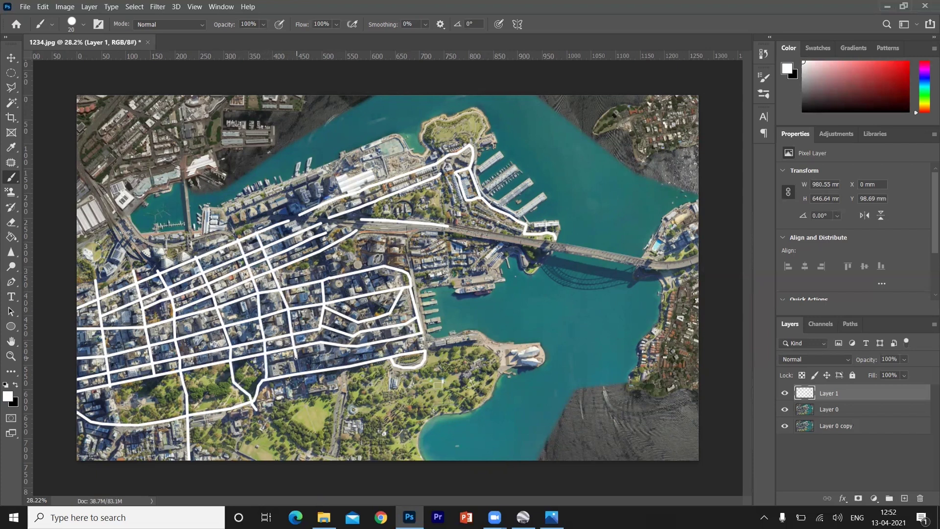
drag(277, 222, 294, 262)
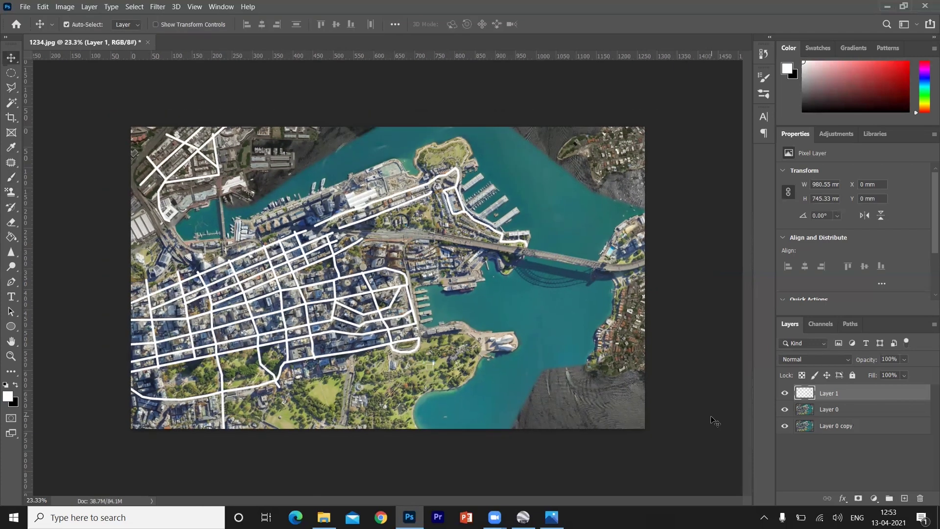
click(785, 393)
click(785, 393)
click(785, 393)
click(786, 393)
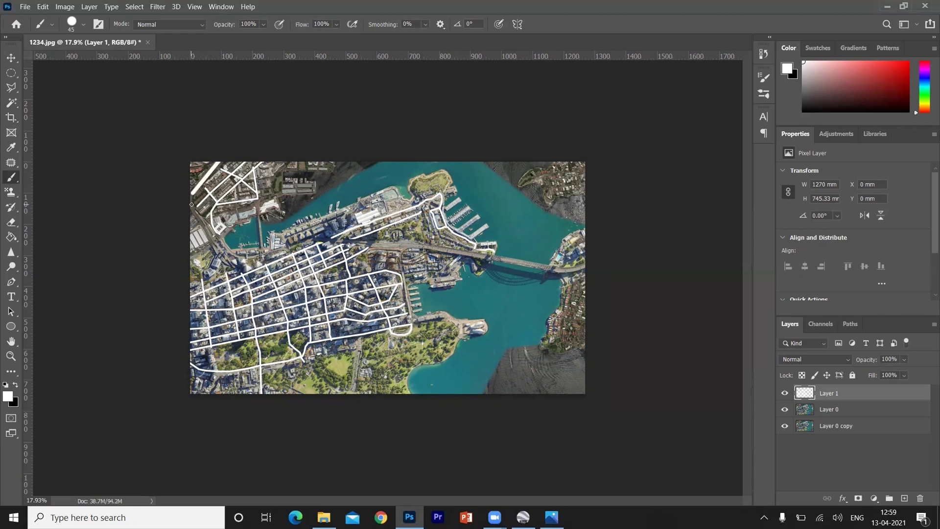
Trace the main highway with a 45-pixel brush around the small harbour and over the bridge to the far image edge, including its branch roads.
drag(190, 202, 236, 270)
mouse_move(211, 233)
mouse_down()
mouse_move(259, 255)
mouse_move(323, 237)
mouse_move(585, 269)
mouse_up()
scroll(321, 311, up, 1)
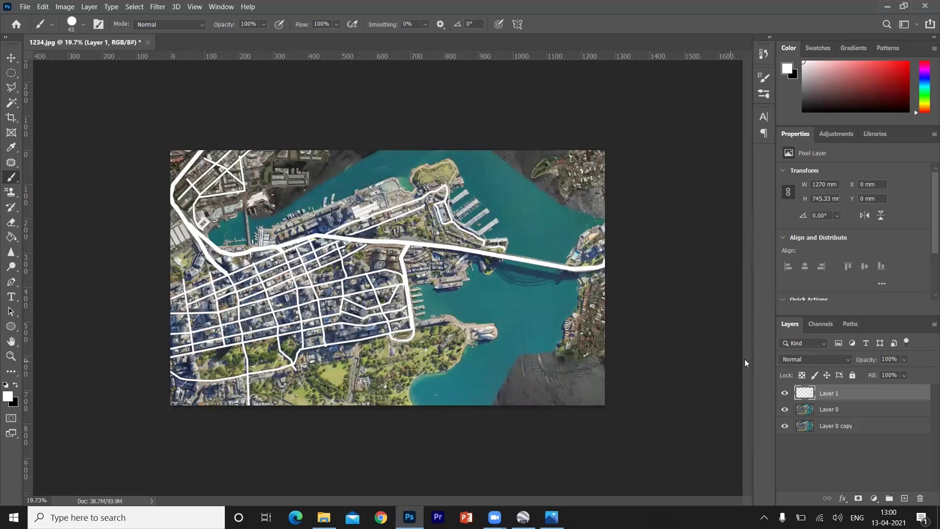
Hide the traced road layer, Layer 1, and make Layer 0 the active layer.
click(784, 394)
key(v)
click(784, 393)
scroll(424, 394, up, 2)
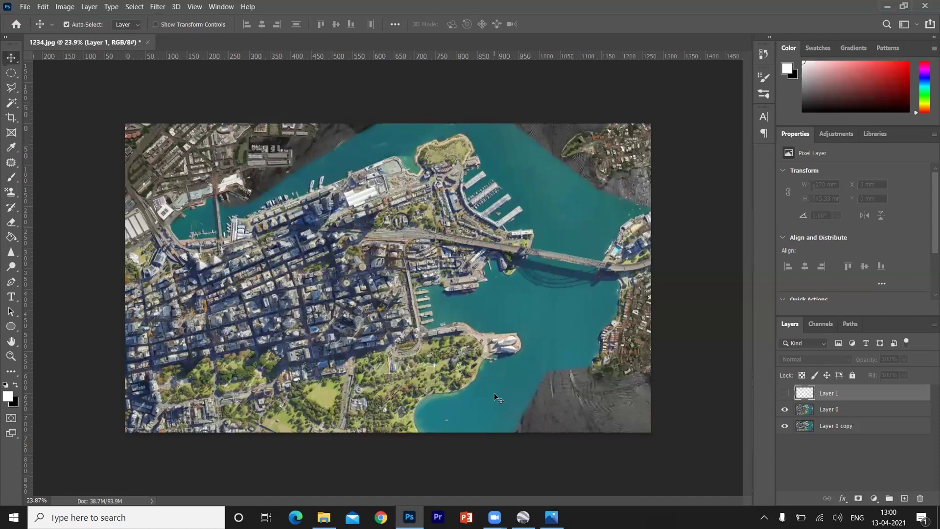
click(469, 401)
Select the green areas of Layer 0 with Color Range, sampling several different shades of green from the parks.
key(w)
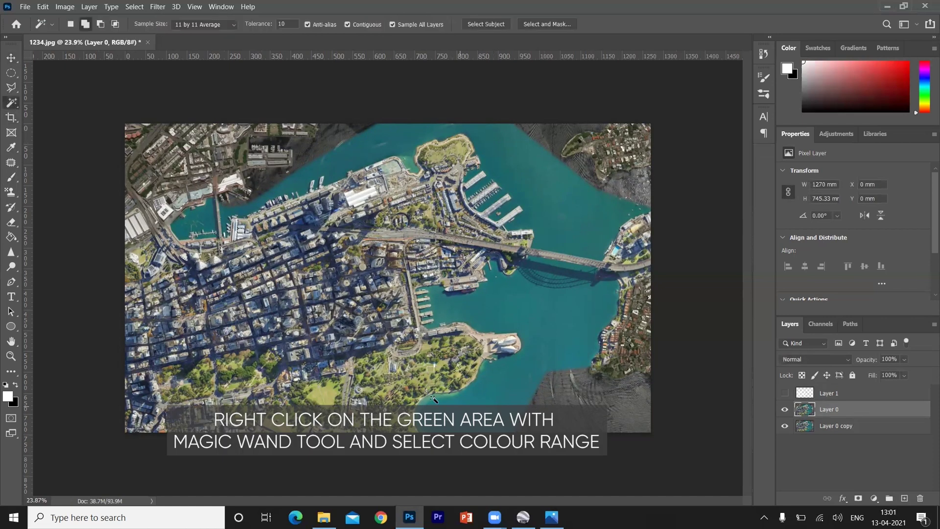
right_click(323, 394)
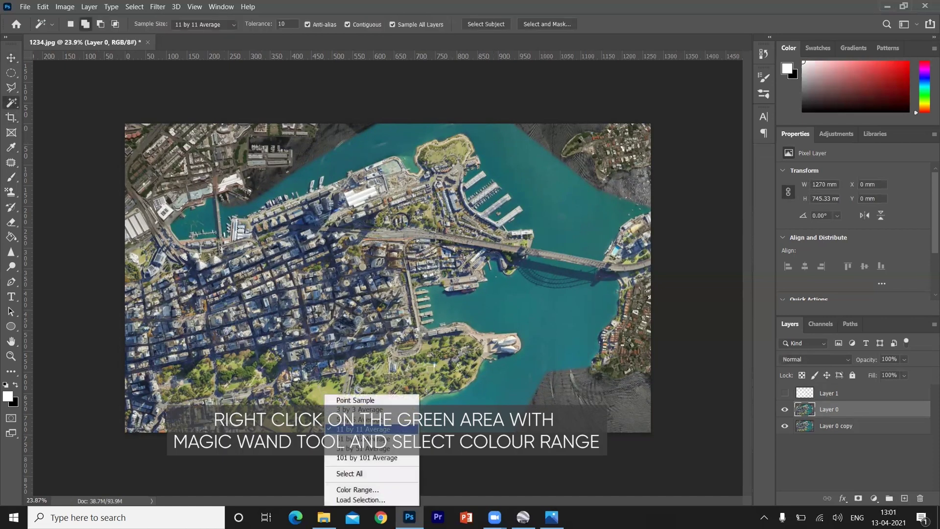
click(355, 489)
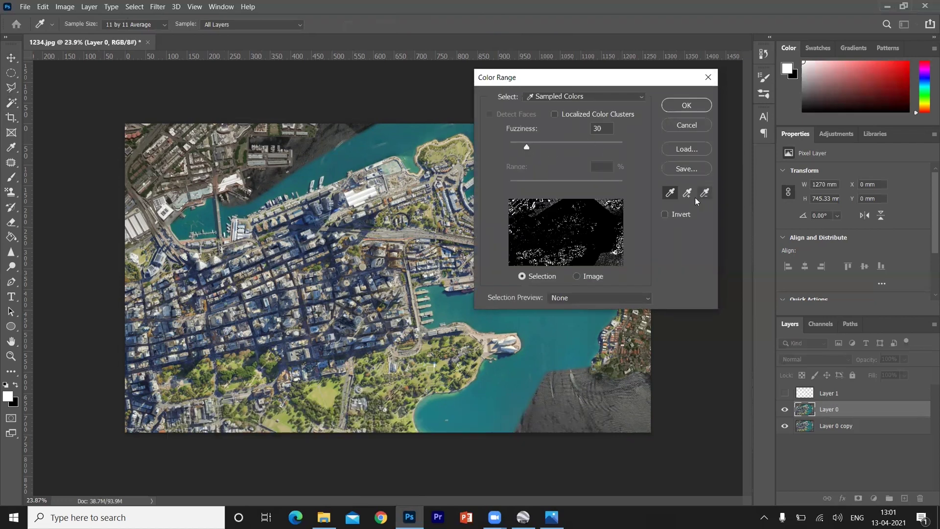
click(329, 390)
click(687, 192)
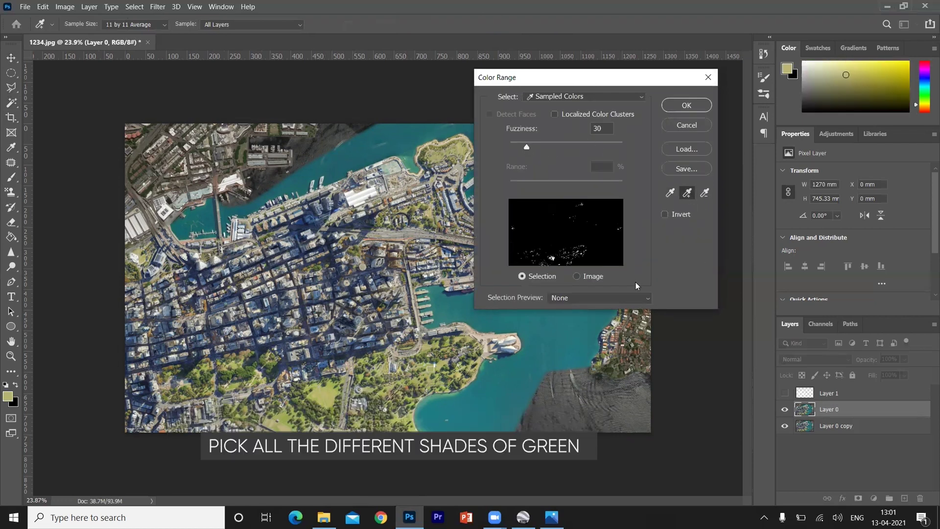
click(287, 414)
click(311, 408)
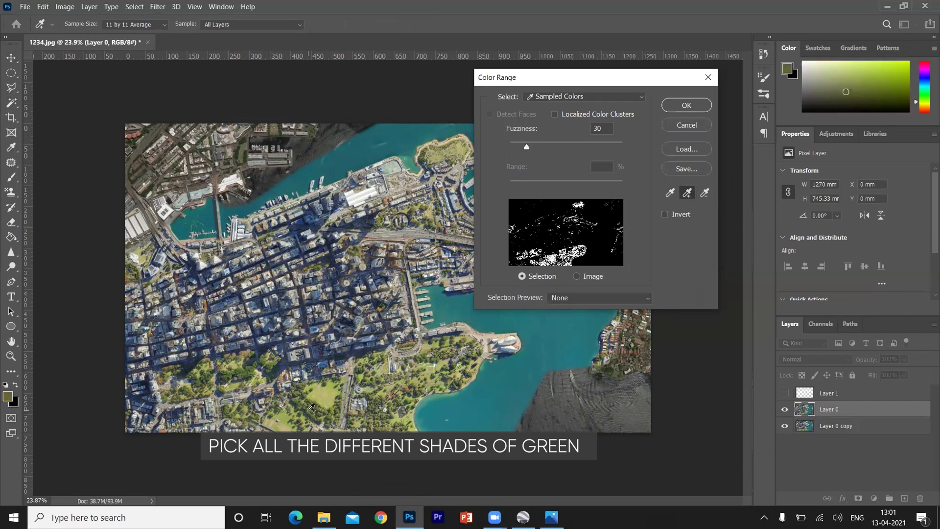
click(444, 361)
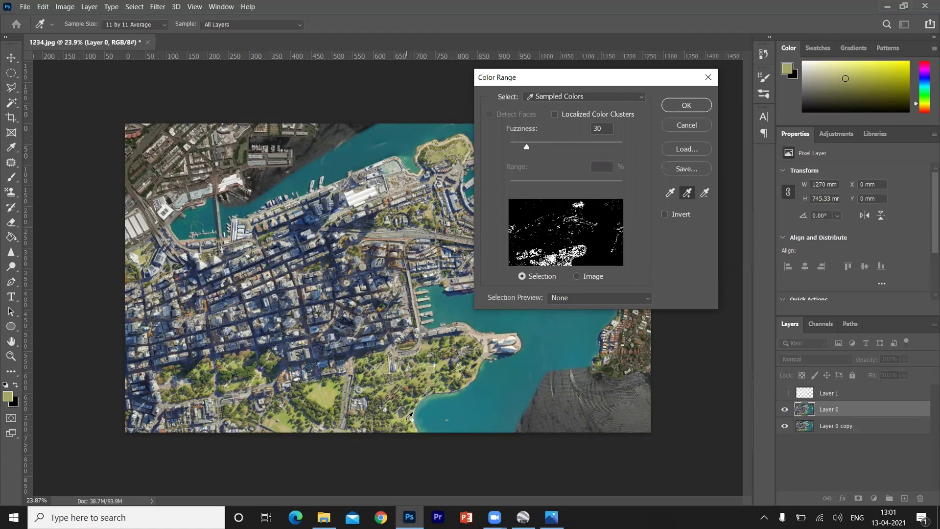
click(687, 105)
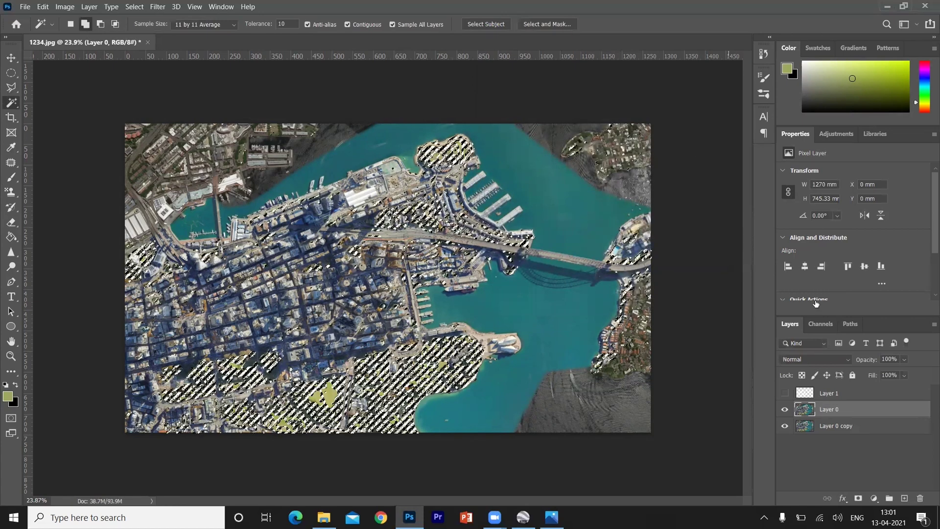
Add a layer mask to Layer 0 from the green selection and check the masked area with Layer 0 copy temporarily hidden.
click(858, 498)
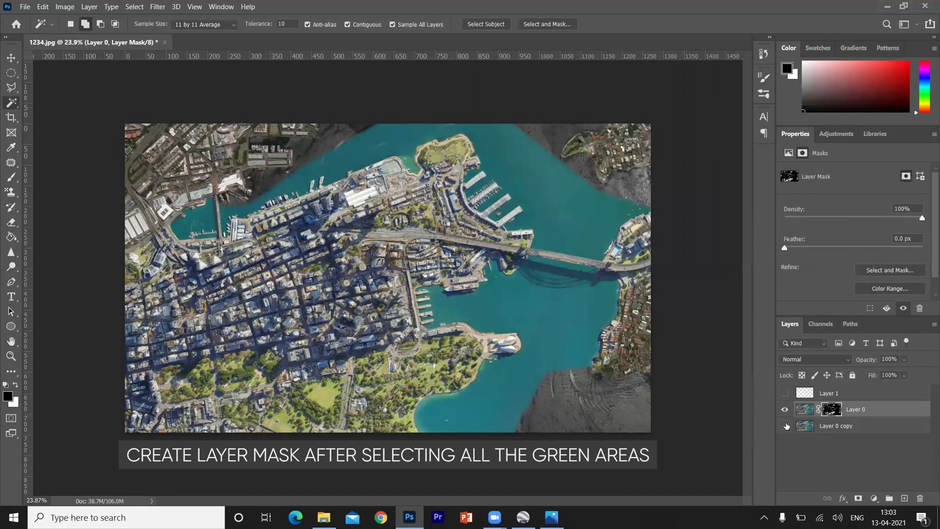
click(785, 425)
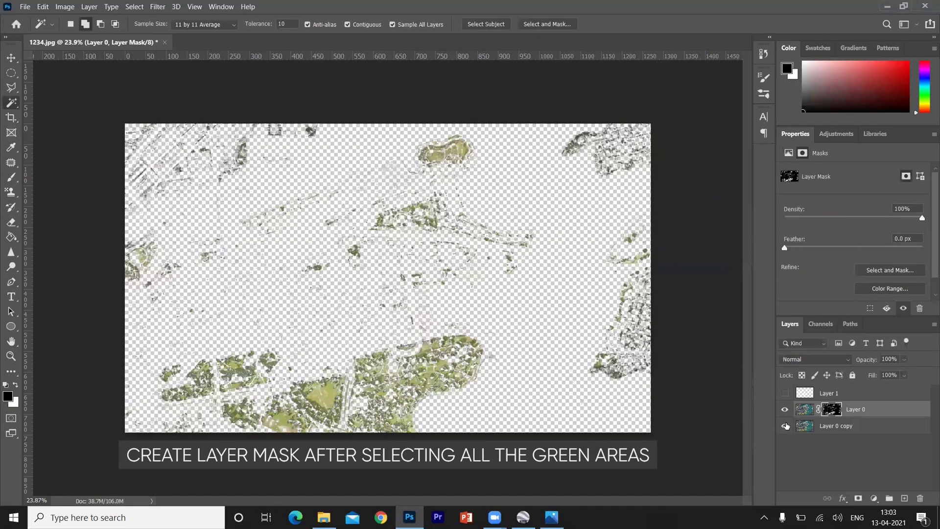
click(786, 425)
Add a Hue/Saturation adjustment between Layer 0 and Layer 0 copy and set its saturation to -92.
click(880, 497)
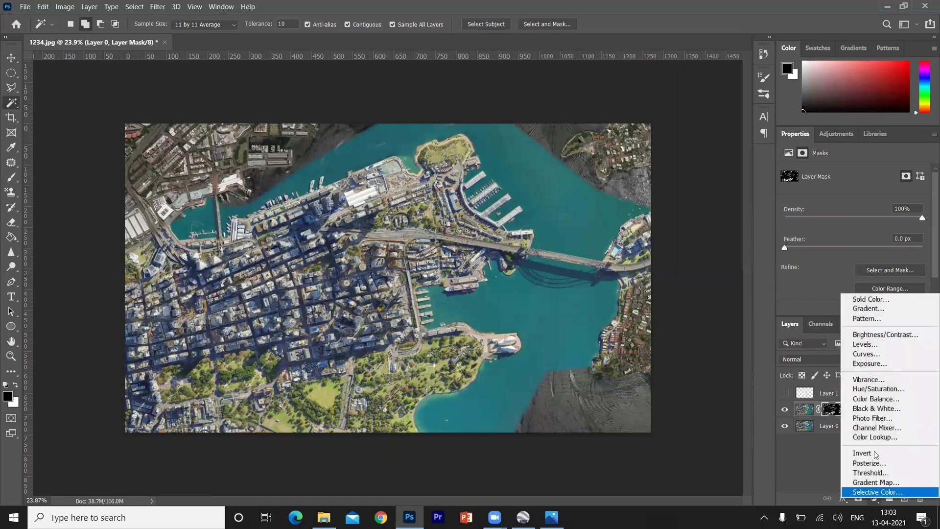
click(874, 388)
drag(860, 413, 856, 436)
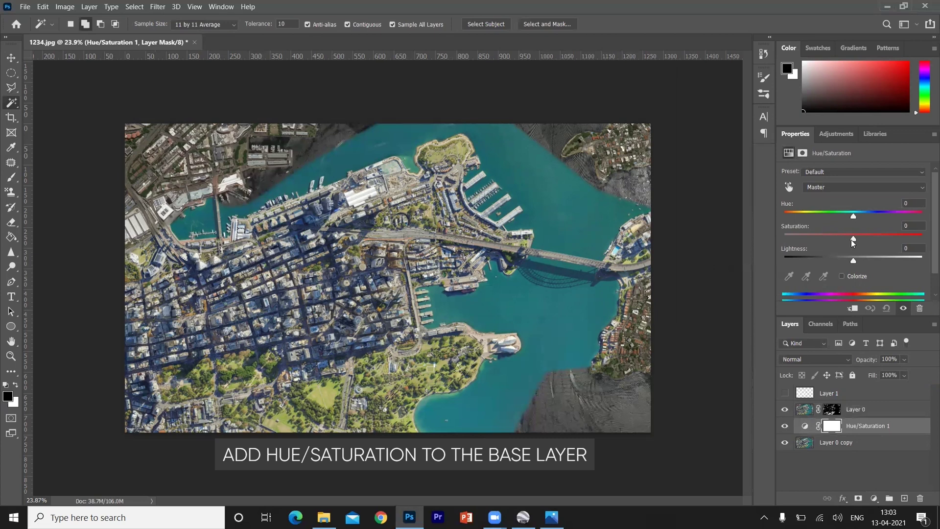
drag(854, 238, 829, 242)
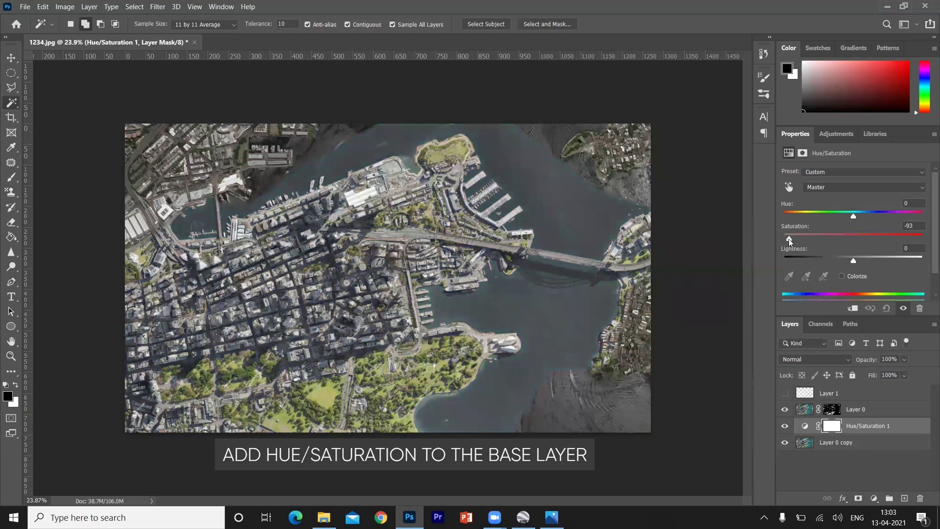
drag(788, 239, 790, 239)
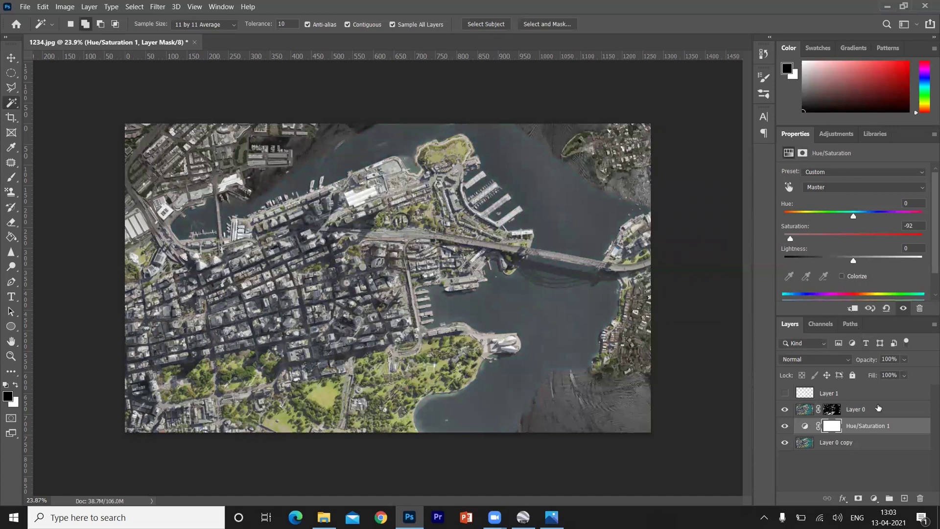
click(858, 498)
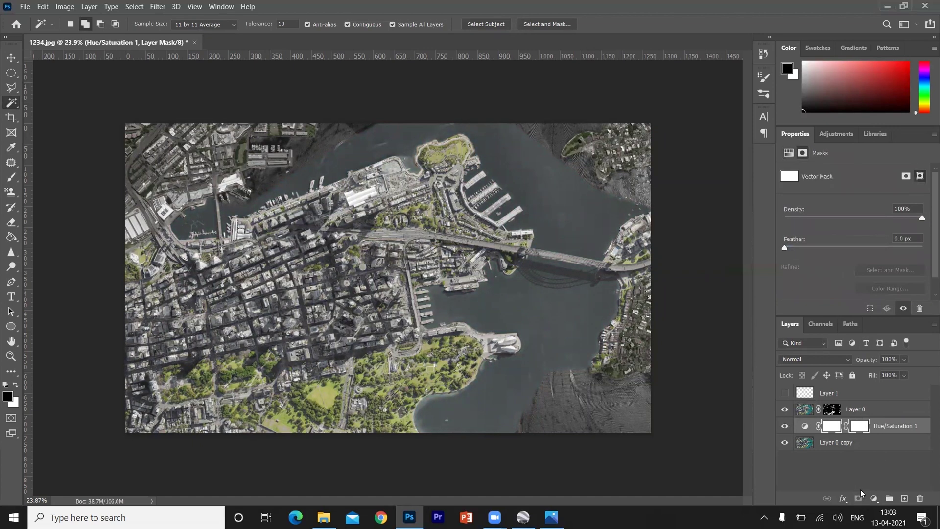
key(ctrl+z)
Add a second Hue/Saturation adjustment directly above Layer 0 and clip it to that layer with a clipping mask.
click(873, 498)
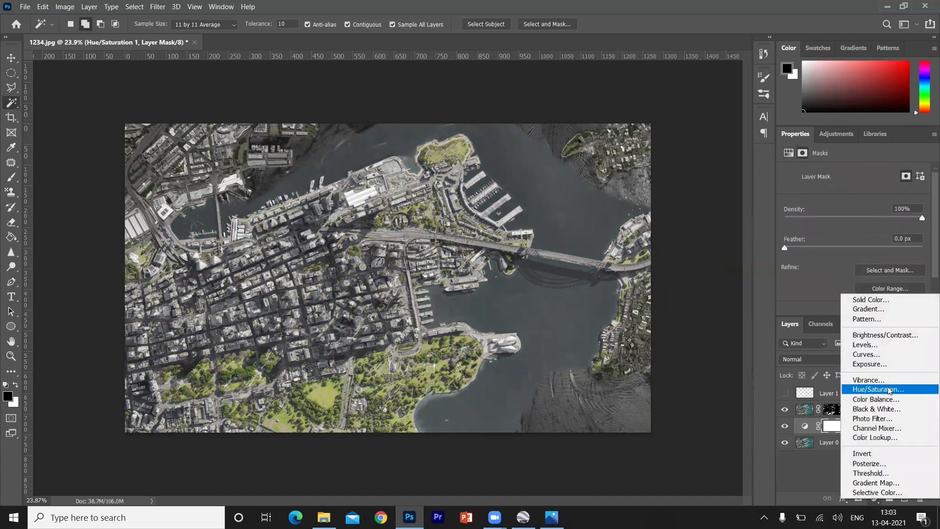
click(881, 387)
drag(879, 443, 881, 406)
key(ctrl+z)
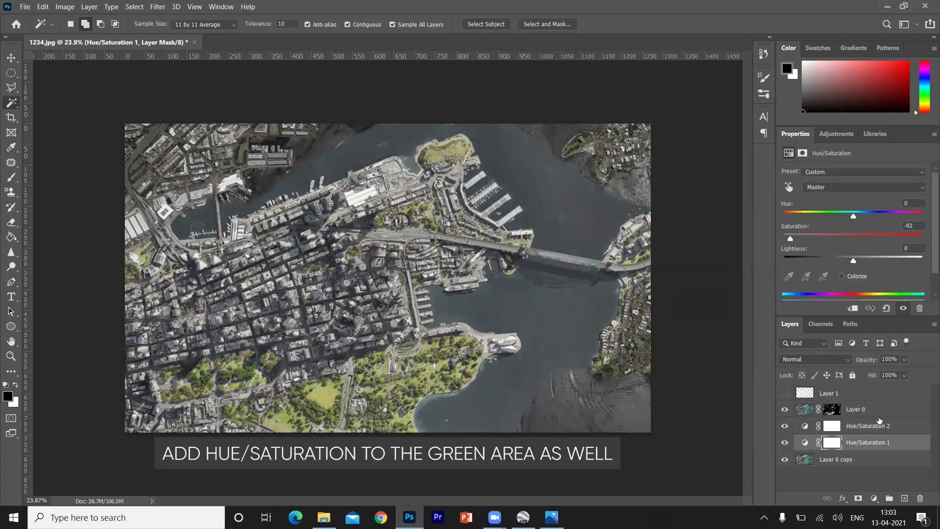
drag(872, 431, 876, 407)
right_click(895, 412)
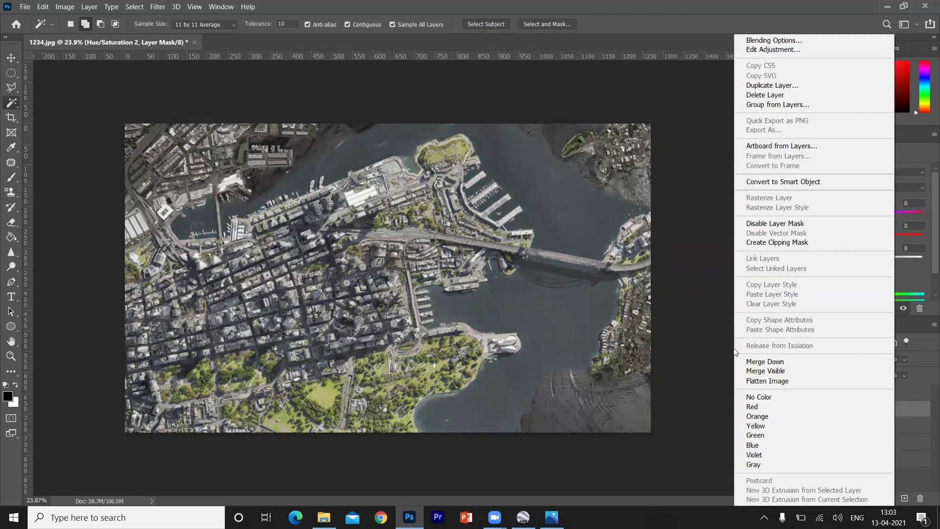
click(712, 371)
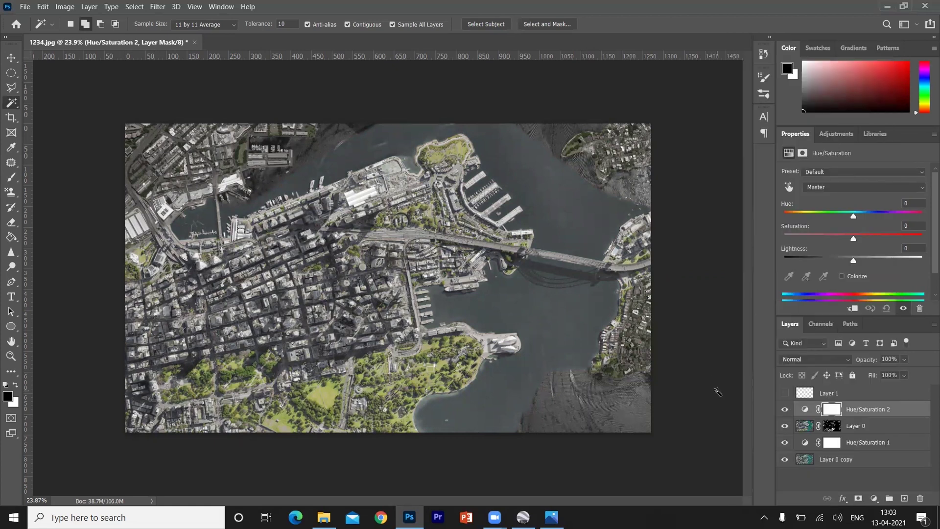
right_click(905, 412)
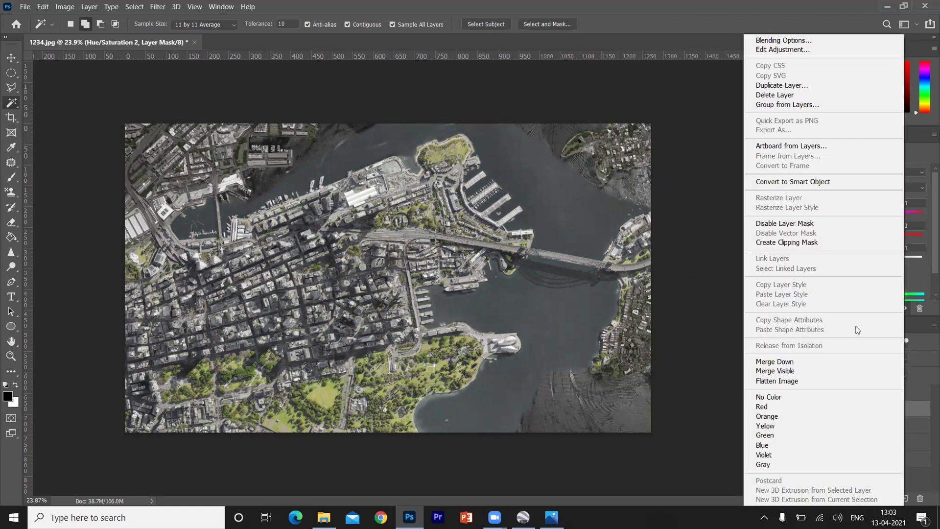
click(847, 246)
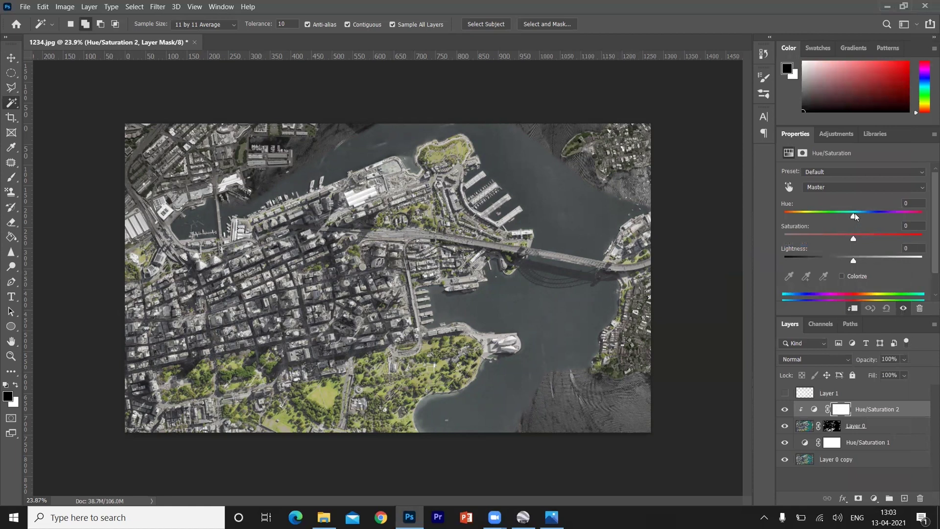
Set the clipped adjustment to hue -5, saturation +15 and lightness +7, and compare the green areas with and without it.
drag(853, 215, 856, 259)
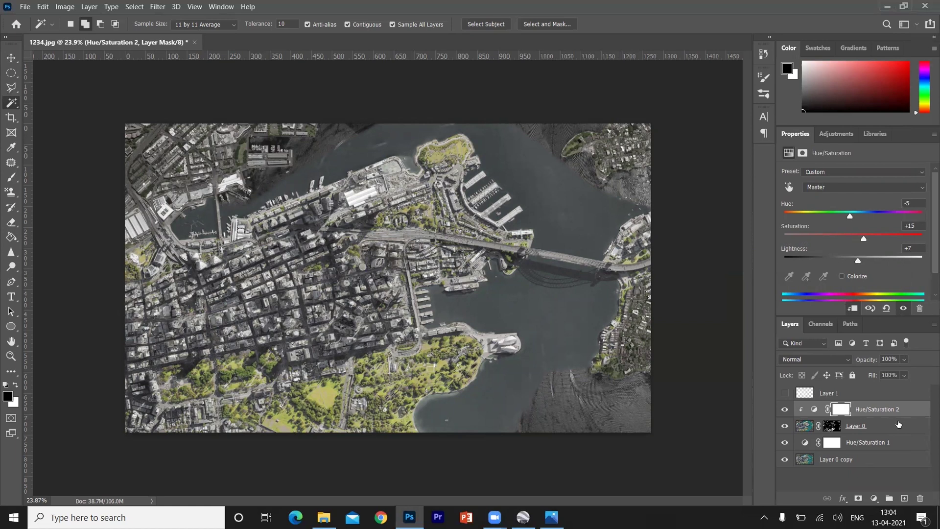
click(786, 410)
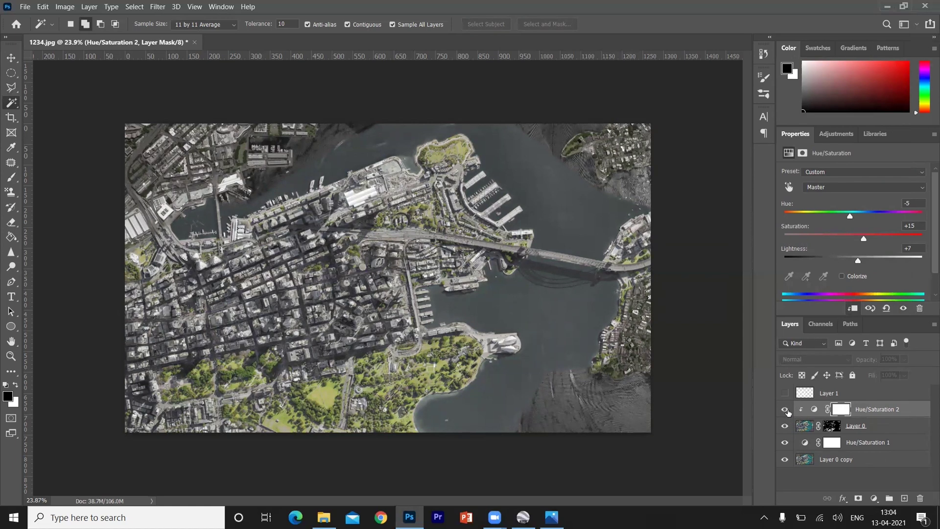
click(785, 392)
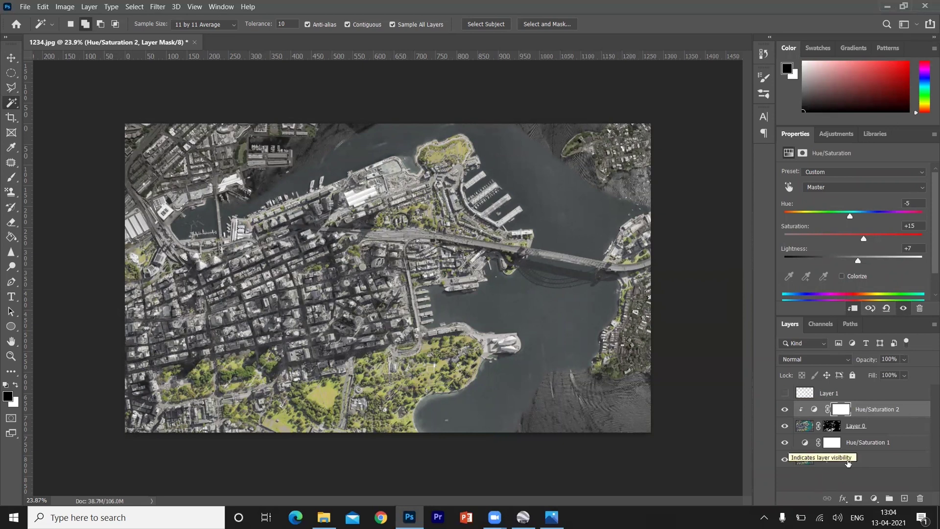
Duplicate Layer 0 copy to the bottom of the layer stack and hide the duplicate.
click(867, 461)
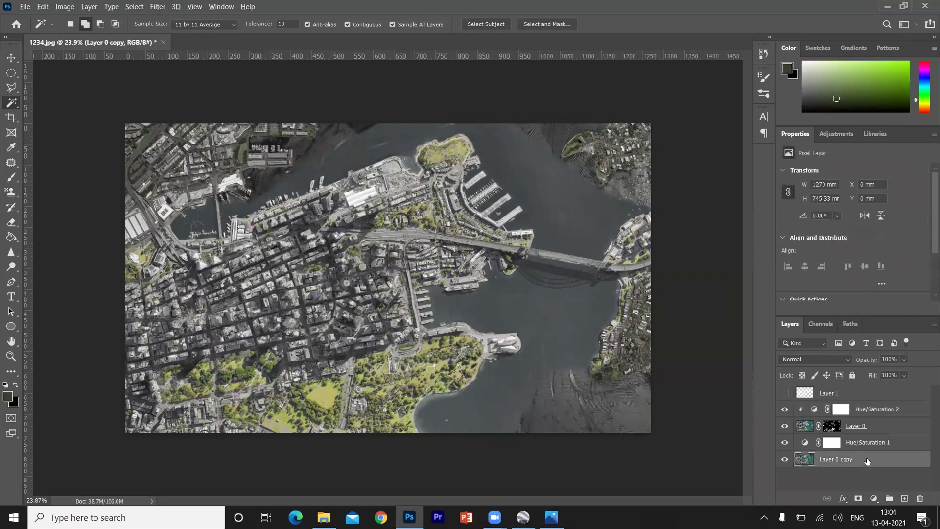
drag(866, 460, 862, 478)
click(785, 476)
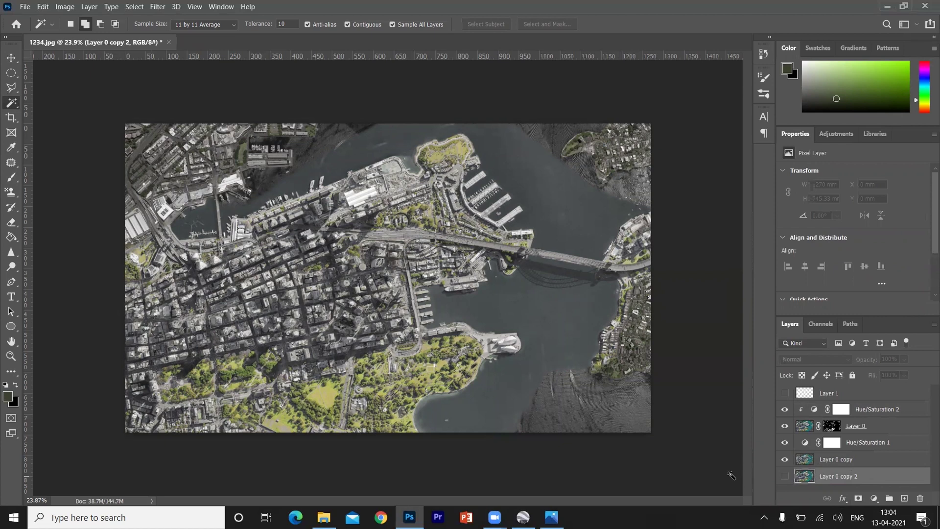
Select the harbour water on both sides of the bridge and in the small western bay with the Magic Wand.
click(202, 223)
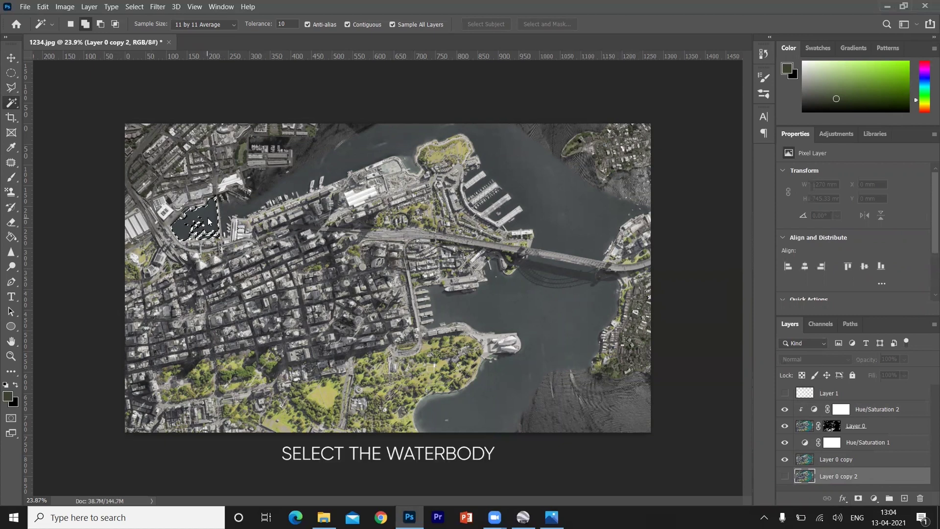
click(298, 182)
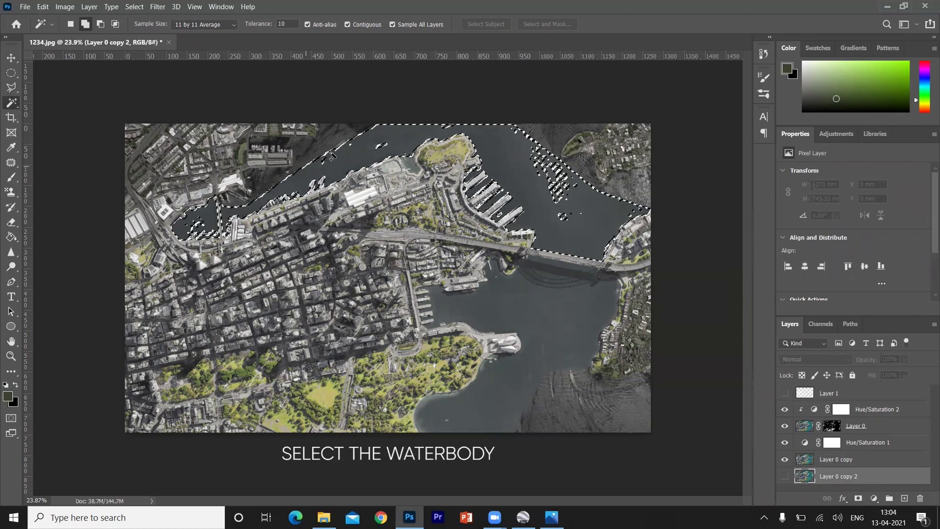
click(555, 269)
click(555, 275)
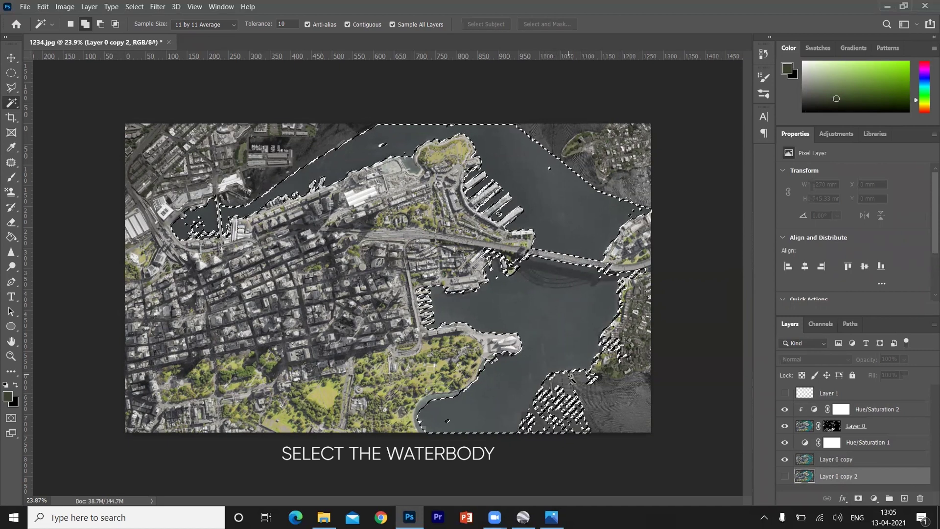
Add the rippled water in the map's lower-right area to the selection with the Polygonal Lasso.
key(ctrl+plus)
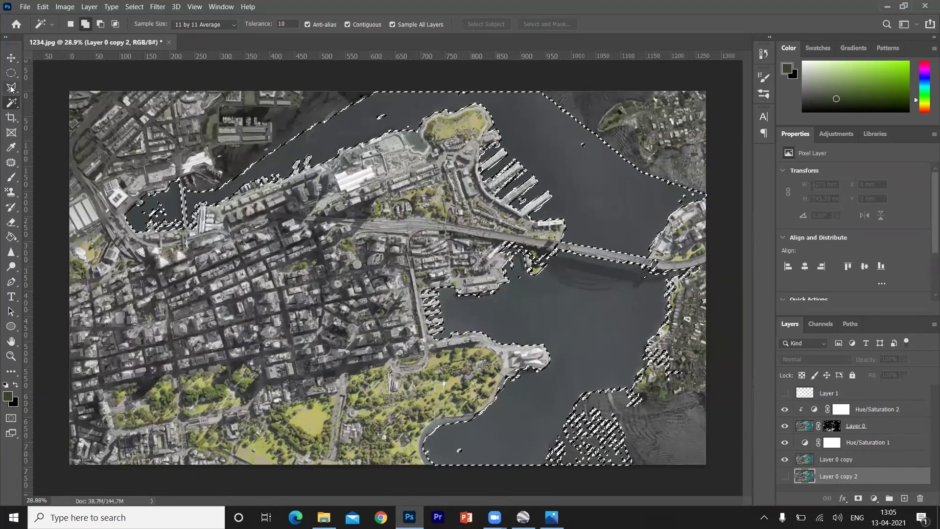
right_click(10, 88)
click(50, 102)
click(526, 456)
click(578, 387)
click(628, 391)
click(729, 387)
click(729, 489)
click(526, 455)
Add the rippled water around the headland in the map's upper-right corner to the selection.
key(ctrl+minus)
click(575, 150)
click(611, 141)
click(622, 169)
click(641, 159)
click(675, 155)
click(685, 157)
click(707, 181)
click(678, 203)
click(574, 150)
click(523, 108)
click(548, 100)
click(611, 99)
click(630, 108)
click(575, 150)
Extend the water selection along the map's top edge and around the upper-left piers with the Polygonal Lasso.
click(517, 121)
click(527, 112)
click(541, 115)
click(518, 102)
click(473, 100)
click(312, 107)
click(309, 123)
click(236, 123)
click(237, 133)
click(285, 132)
click(285, 159)
double_click(290, 166)
Add the dark water between the upper-left pier and the wharf beside the small bay to the selection.
scroll(291, 168, up, 10)
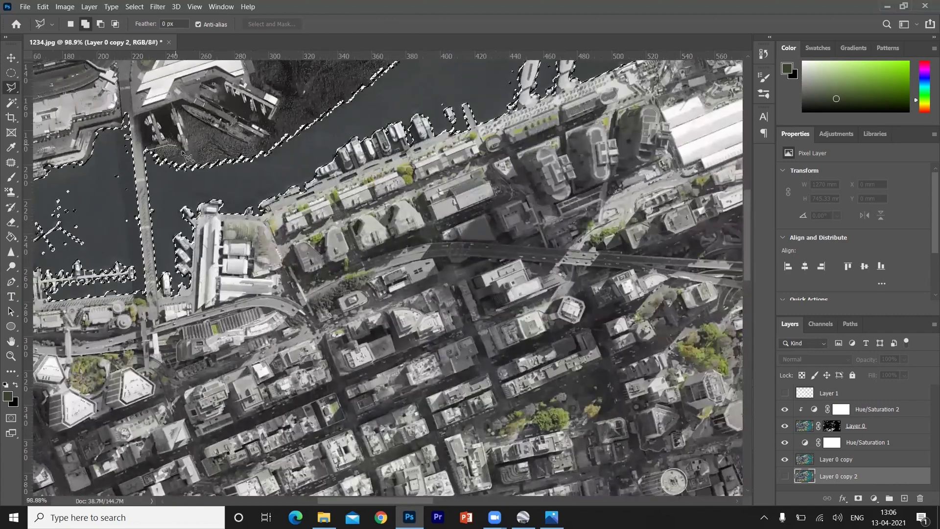
scroll(292, 108, down, 3)
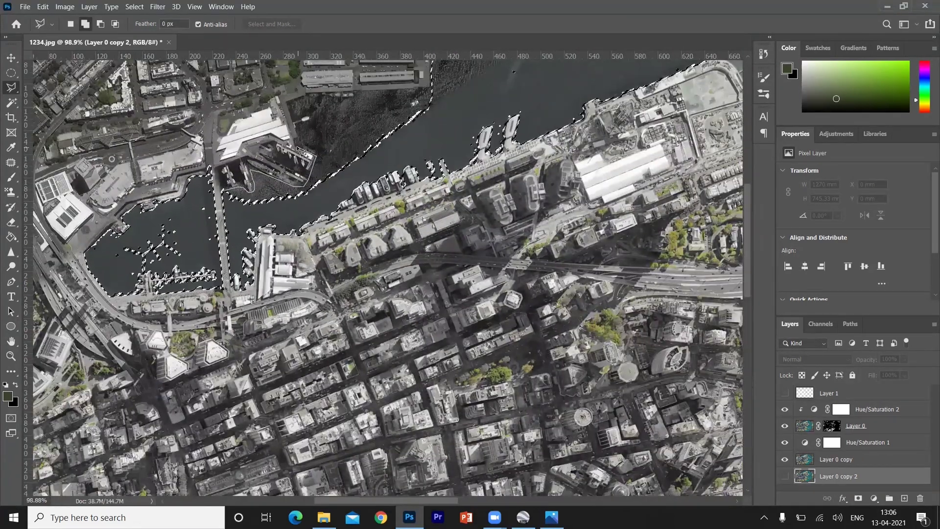
click(287, 102)
click(322, 101)
click(357, 92)
click(441, 86)
click(444, 105)
click(428, 134)
click(270, 211)
click(233, 212)
scroll(231, 206, down, 3)
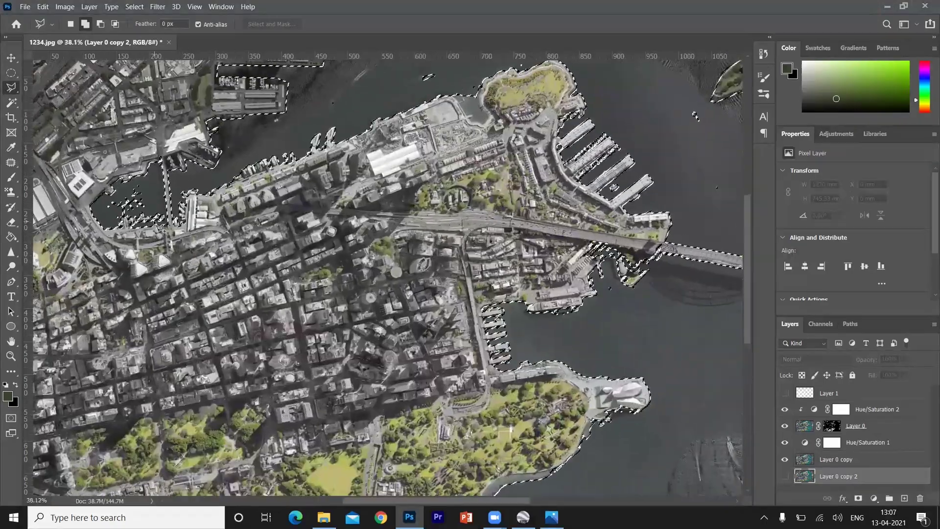
Subtract the shaded land and shoreline beneath the bridge's western end from the water selection with the Polygonal Lasso.
scroll(157, 243, up, 5)
scroll(101, 270, down, 5)
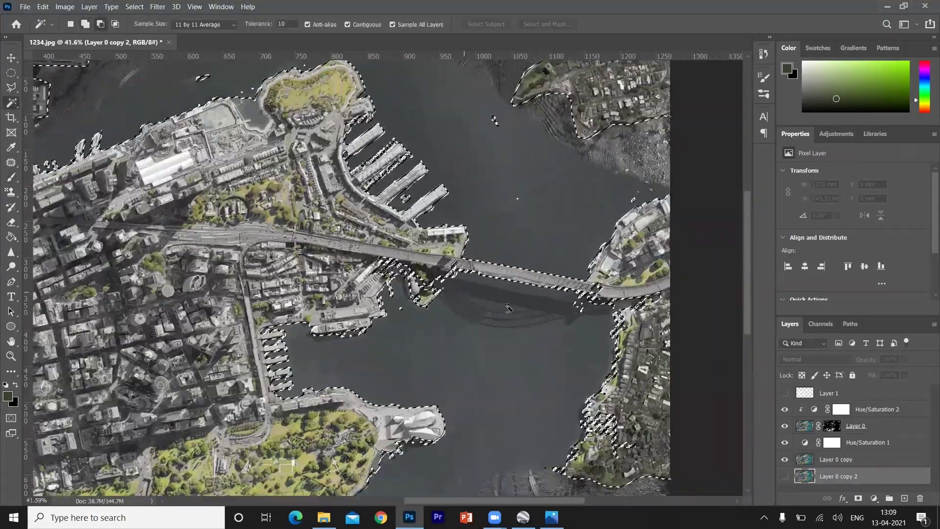
scroll(508, 307, up, 5)
scroll(489, 274, down, 3)
click(11, 88)
scroll(401, 254, up, 4)
alt+click(397, 250)
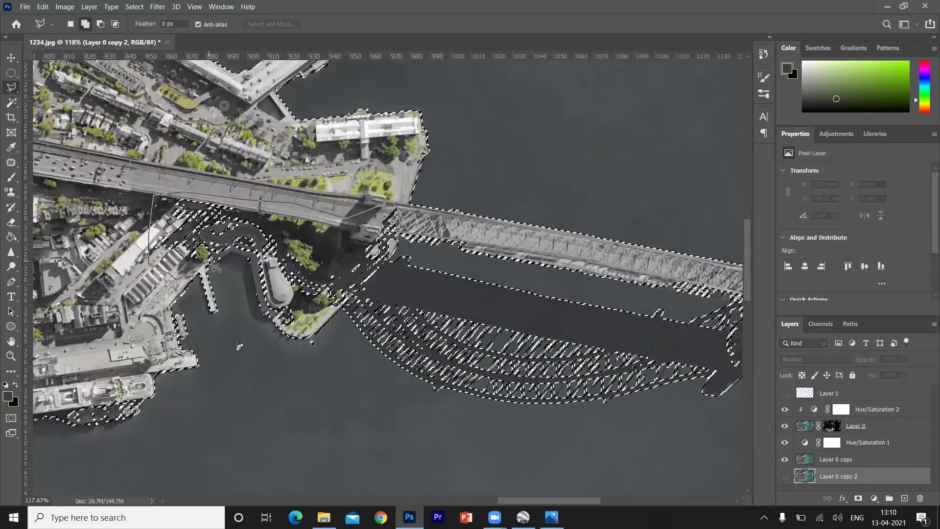
click(397, 205)
click(179, 198)
click(156, 208)
click(147, 292)
double_click(287, 336)
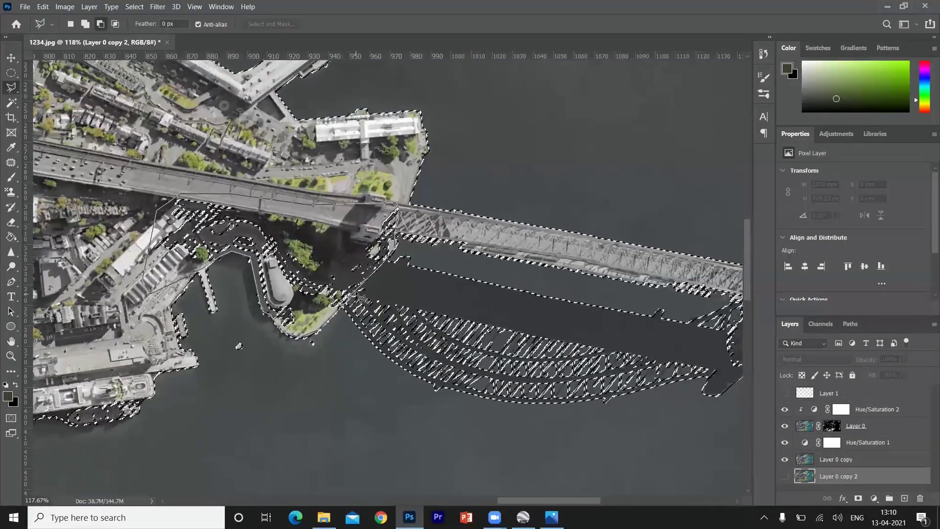
Subtract the shaded shoreline beneath the bridge's eastern end from the water selection.
scroll(313, 314, down, 2)
scroll(314, 313, down, 2)
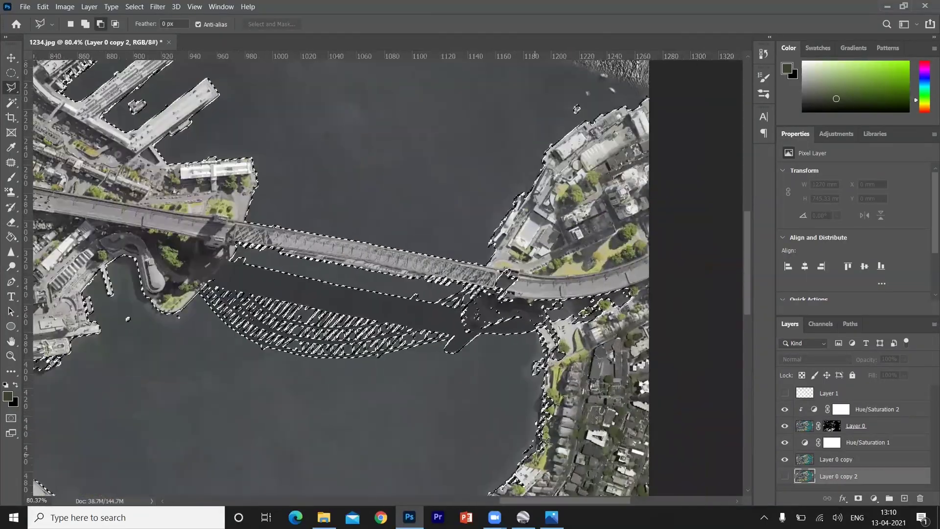
click(484, 326)
click(495, 310)
click(528, 306)
click(557, 323)
scroll(551, 331, down, 5)
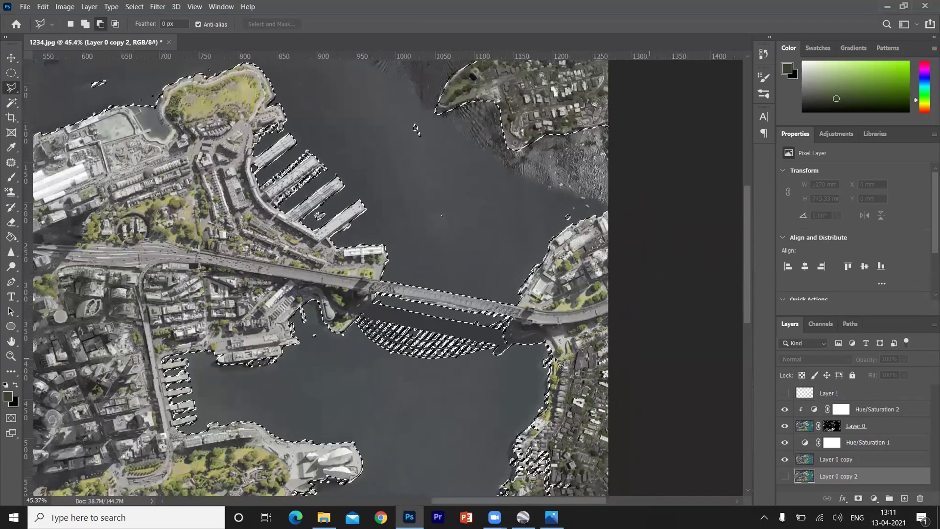
scroll(562, 365, down, 2)
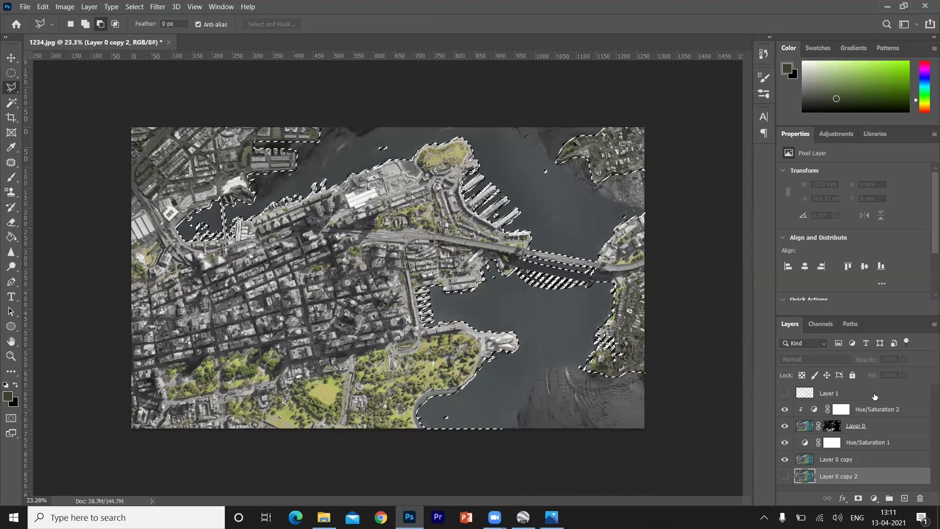
Add a Solid Color fill layer above Layer 1 from the water selection, using blue 364e5c.
click(911, 393)
click(873, 498)
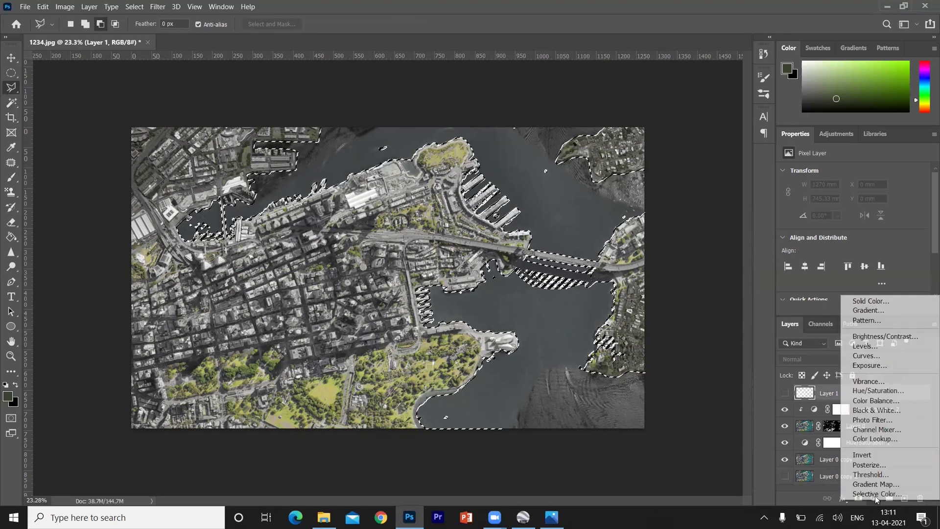
click(878, 300)
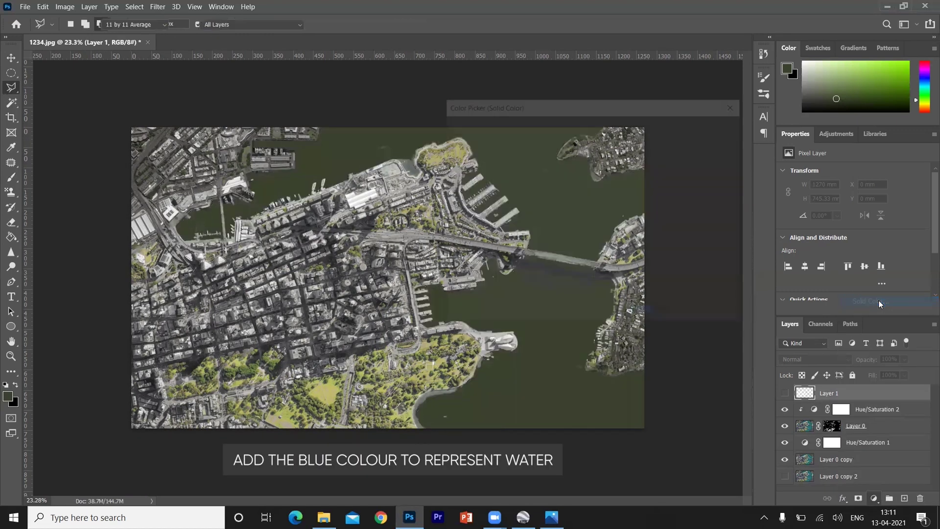
drag(606, 202, 606, 197)
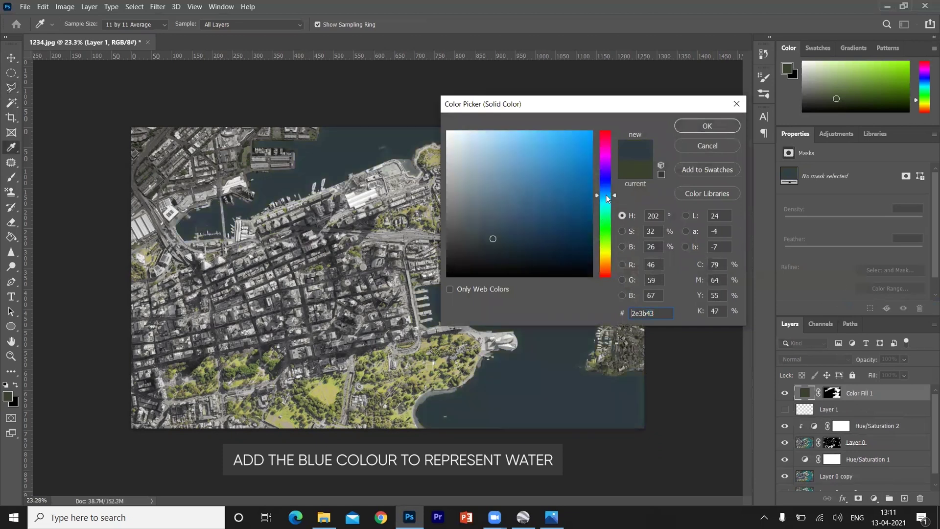
click(490, 238)
mouse_move(492, 236)
mouse_down()
mouse_move(490, 220)
mouse_move(493, 229)
mouse_move(506, 224)
mouse_up()
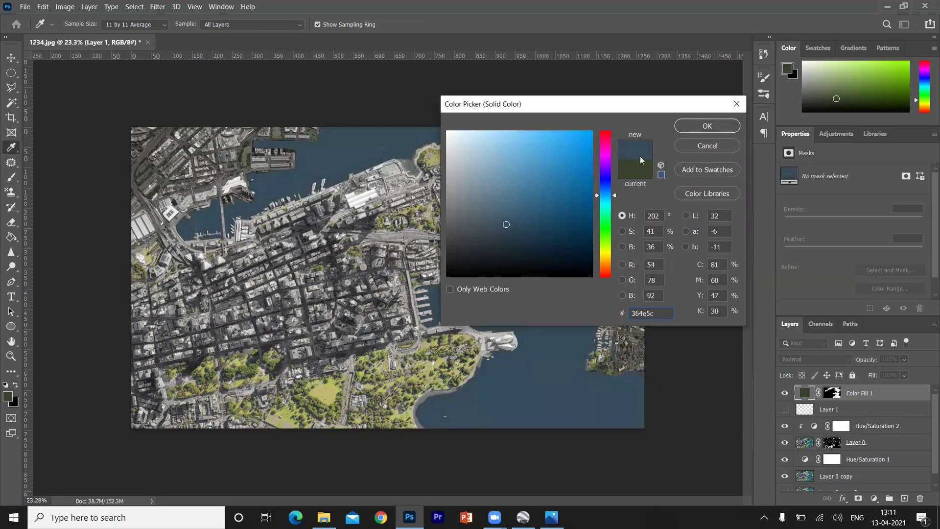
click(727, 128)
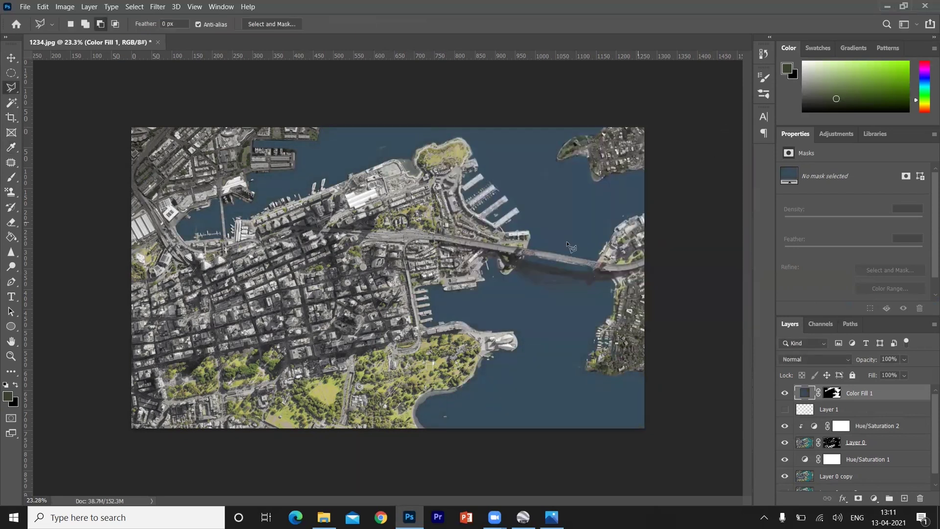
Add an inner shadow to Color Fill 1 with distance 28 px, choke 19% and size 35 px.
double_click(902, 394)
click(486, 203)
mouse_move(681, 188)
mouse_down()
mouse_move(692, 191)
mouse_move(685, 198)
mouse_up()
drag(680, 211, 689, 217)
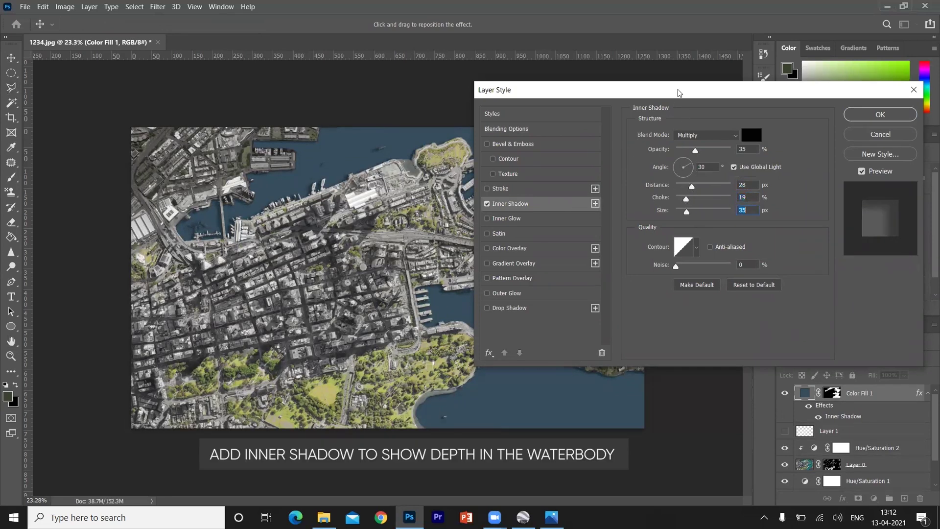
Refine the water's inner shadow by adjusting its opacity, blend mode, distance and size, and apply the layer style.
drag(679, 93, 840, 98)
drag(856, 155, 855, 154)
click(865, 140)
click(852, 149)
click(859, 193)
drag(847, 216, 853, 203)
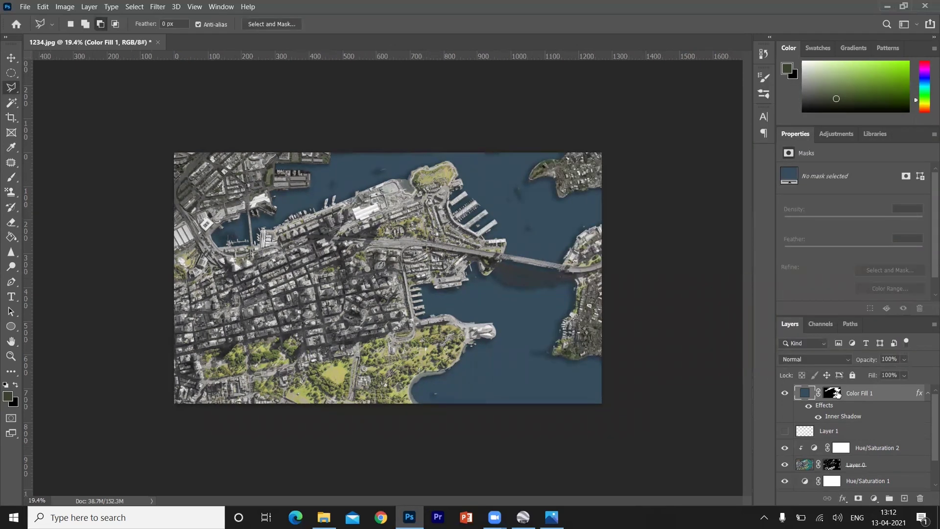
Paint the Color Fill 1 mask white over the leftover spots in the water and change the fill to a lighter blue.
click(838, 393)
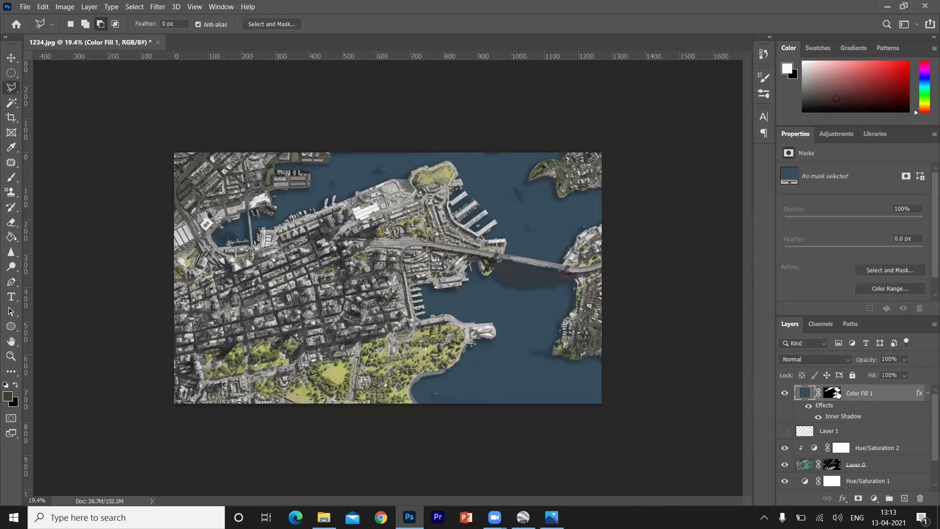
click(15, 179)
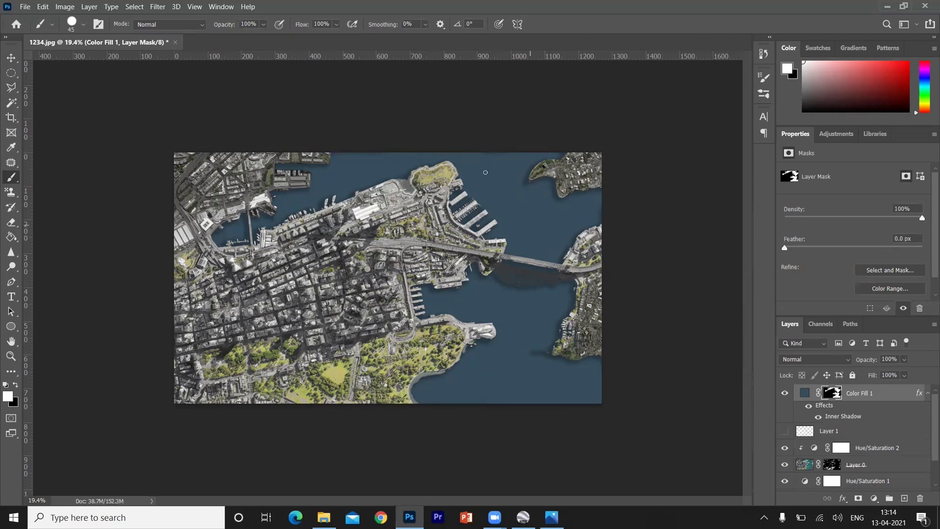
double_click(804, 396)
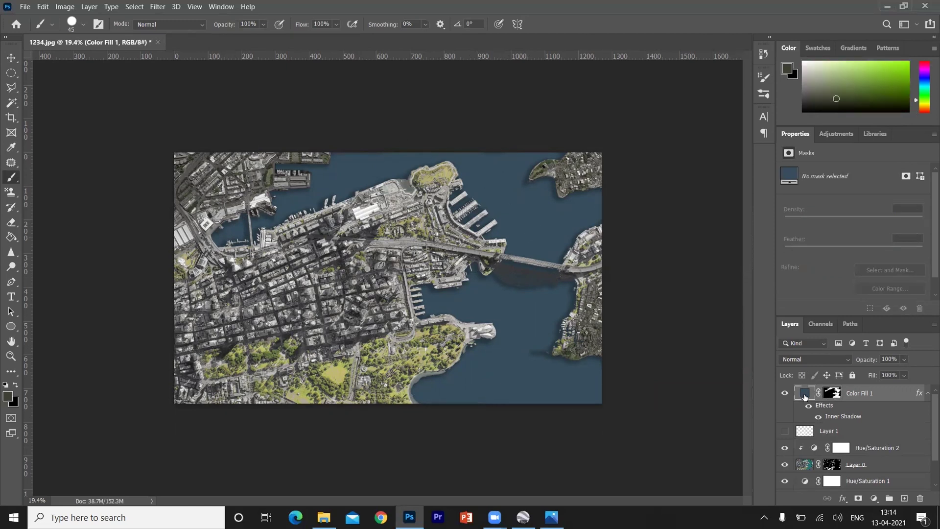
drag(503, 207, 497, 194)
click(719, 126)
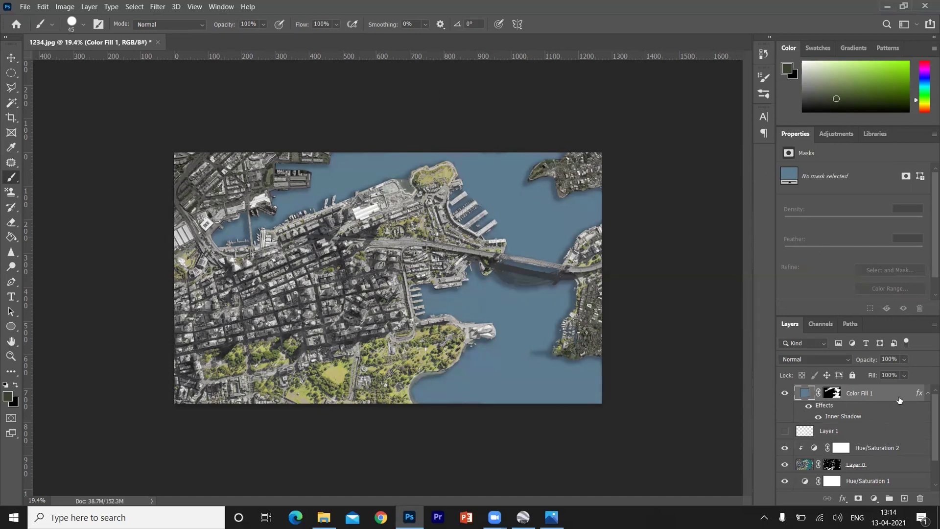
Show the roads on Layer 1 and select the adjoining city blocks west of the harbour cove with the Magic Wand.
click(784, 432)
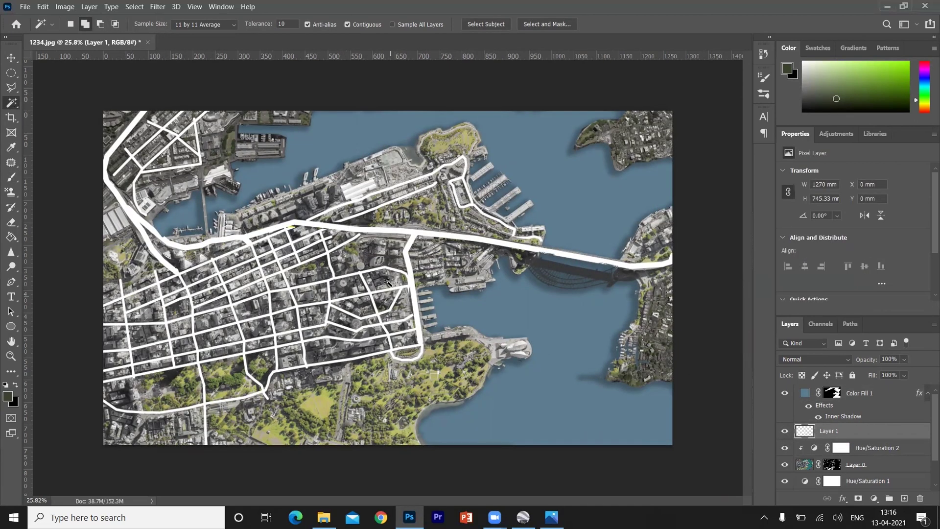
scroll(508, 312, up, 3)
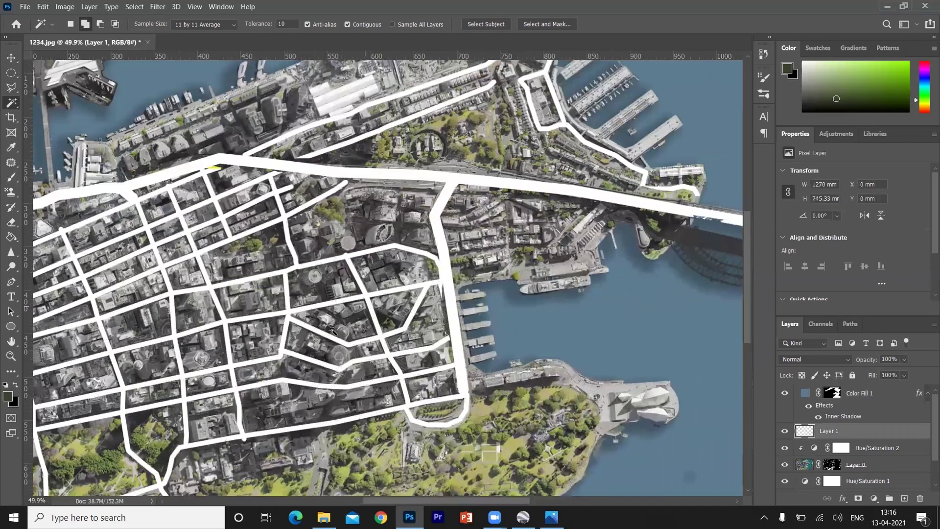
click(342, 330)
click(324, 284)
click(395, 273)
click(398, 310)
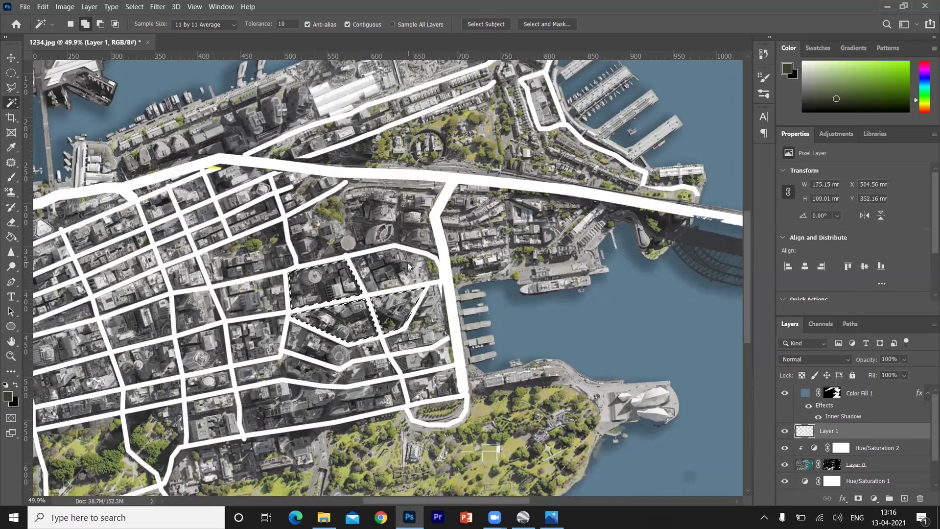
scroll(429, 364, down, 2)
scroll(429, 365, down, 3)
scroll(375, 358, up, 2)
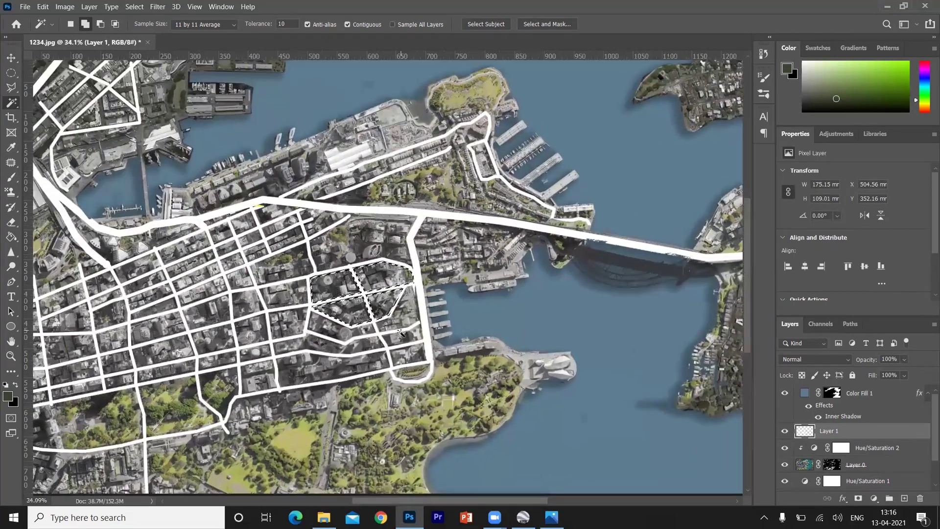
Add a Solid Color fill in orange f3804d over the selected city blocks and set its opacity to 90%.
click(904, 497)
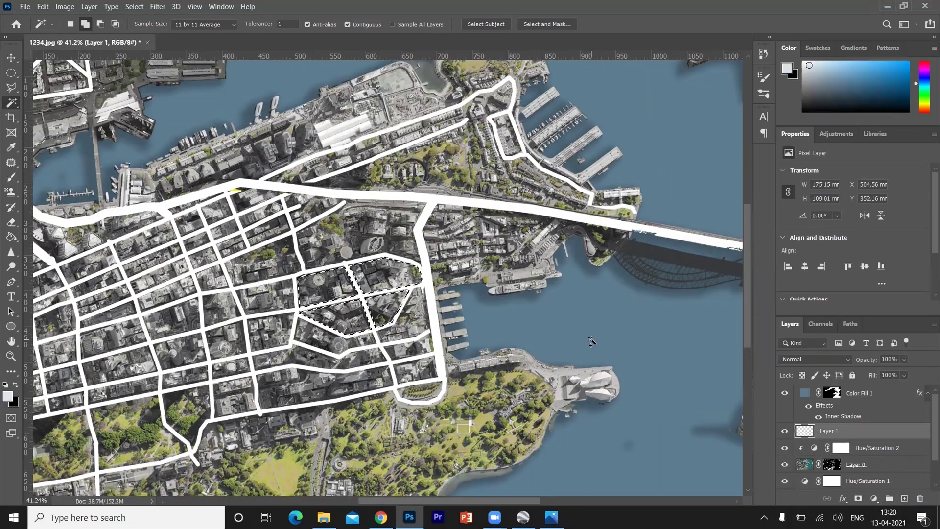
click(873, 499)
click(866, 298)
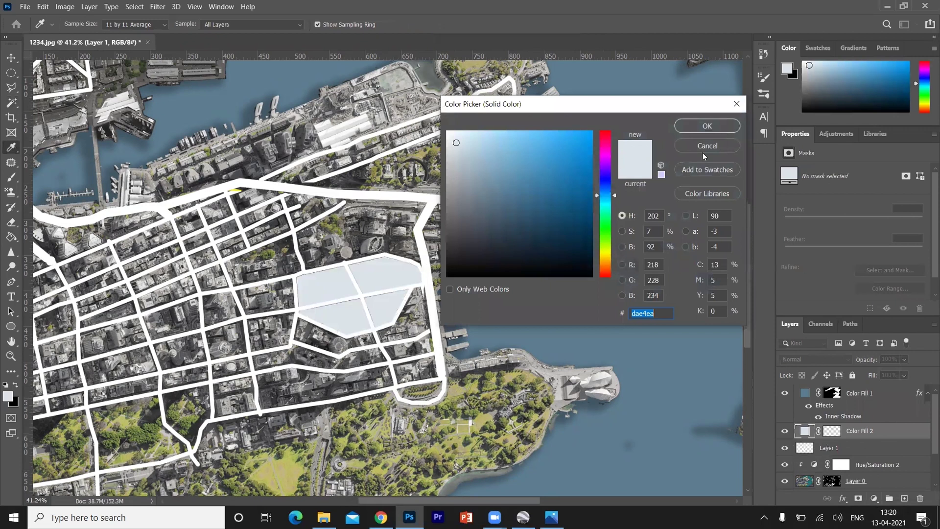
click(606, 264)
drag(550, 146, 547, 138)
drag(615, 265, 616, 268)
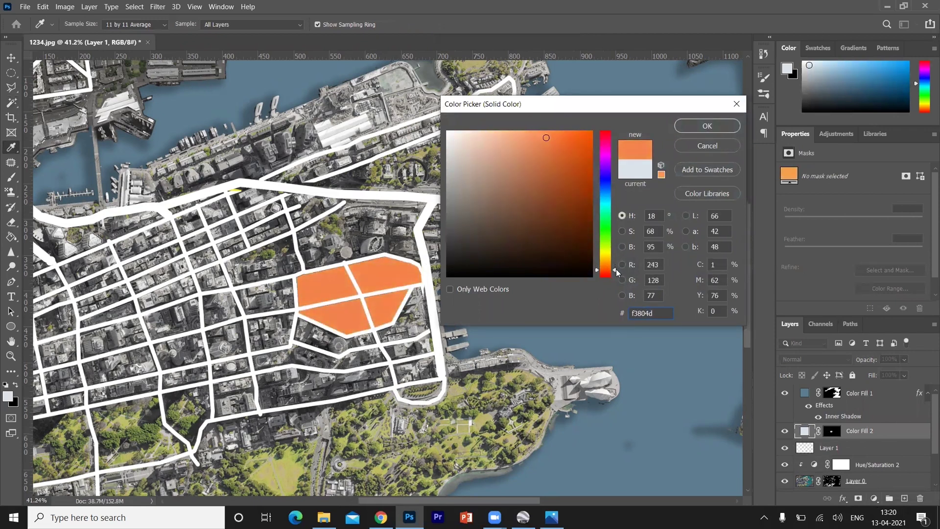
click(730, 126)
click(904, 360)
drag(917, 375, 911, 375)
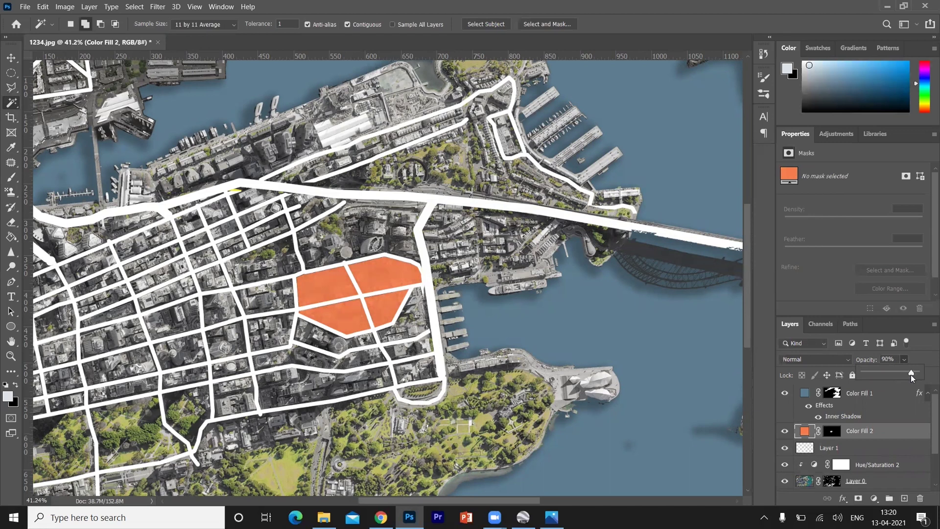
Add a drop shadow to Color Fill 2 with 67% opacity, 81° angle, 14 px distance, 23% spread and 18 px size.
double_click(904, 433)
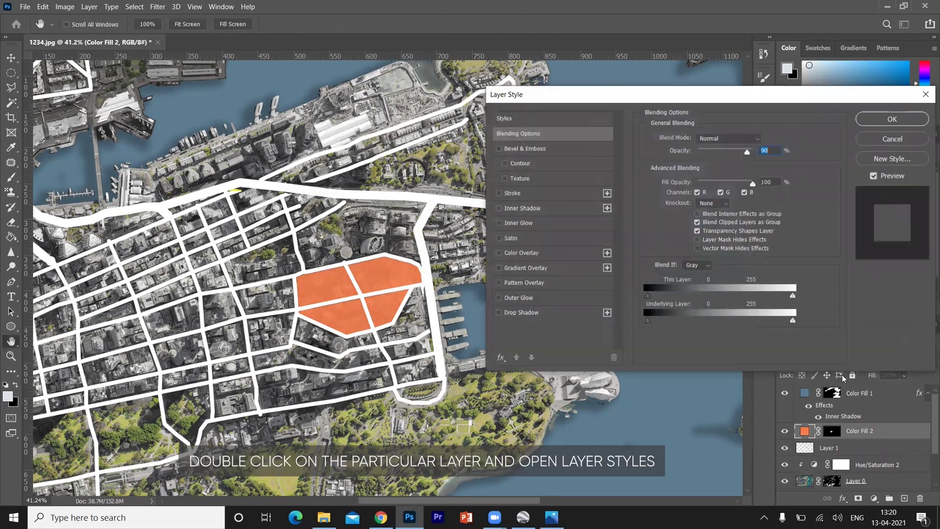
click(499, 312)
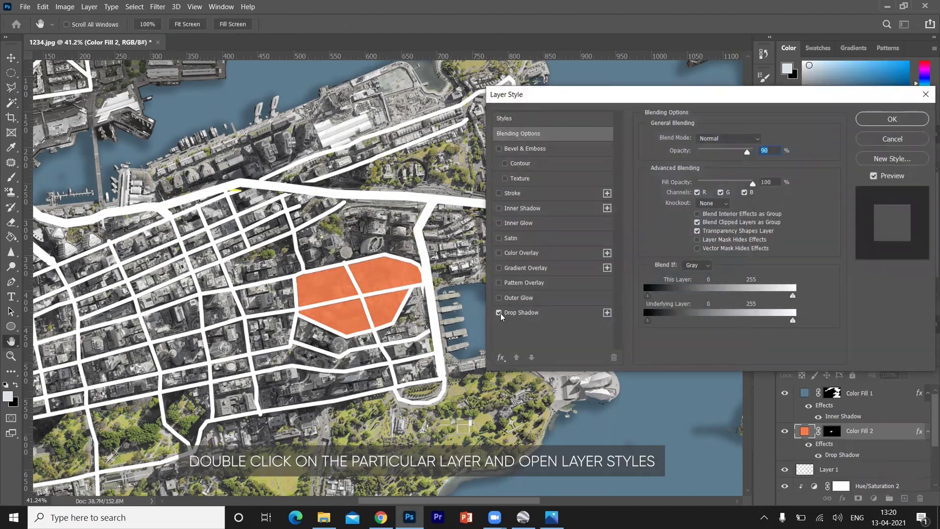
click(563, 312)
drag(709, 156, 725, 155)
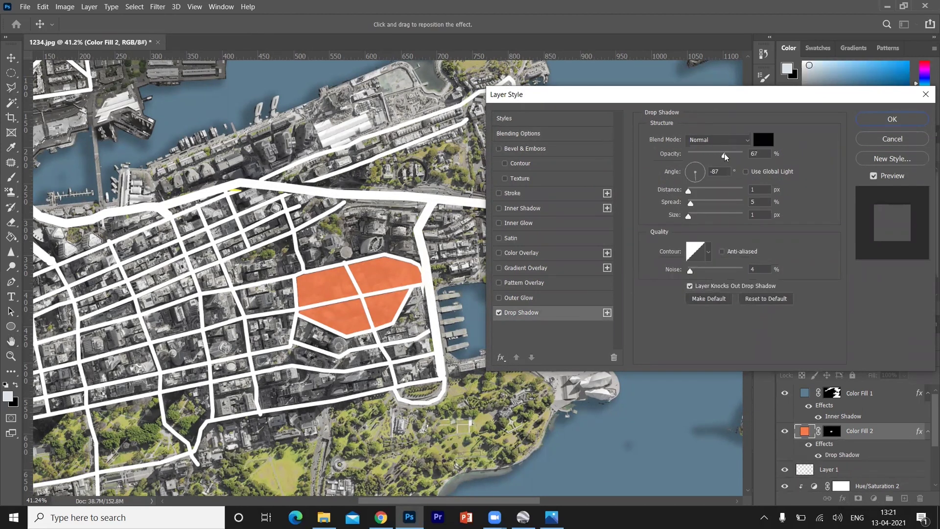
drag(688, 191, 696, 220)
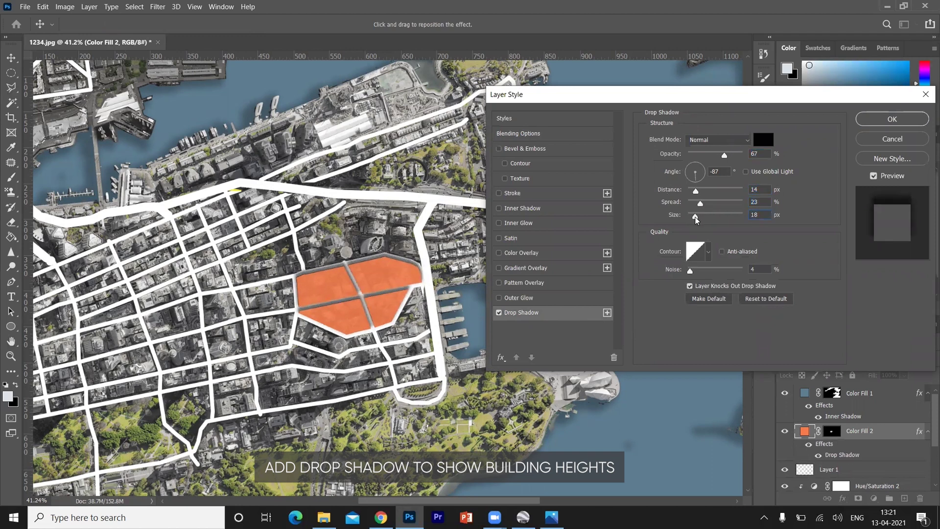
click(703, 172)
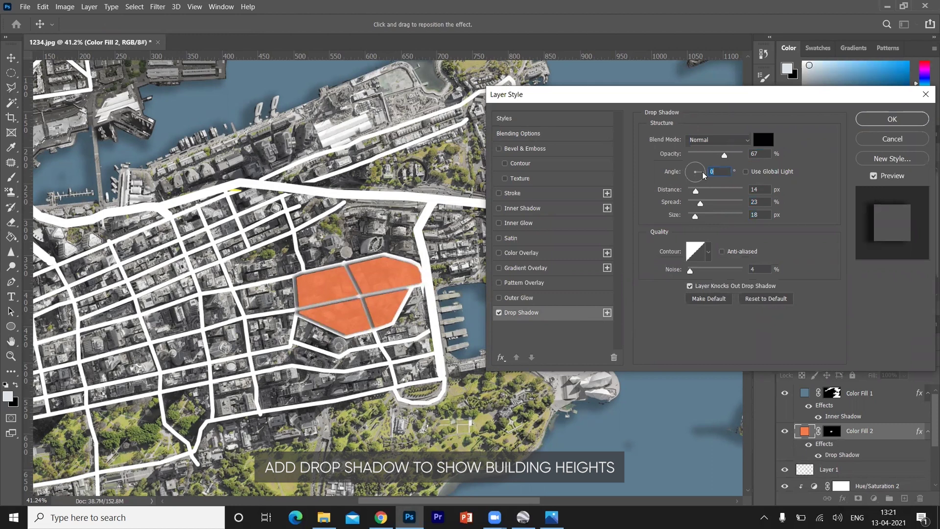
drag(704, 175, 697, 166)
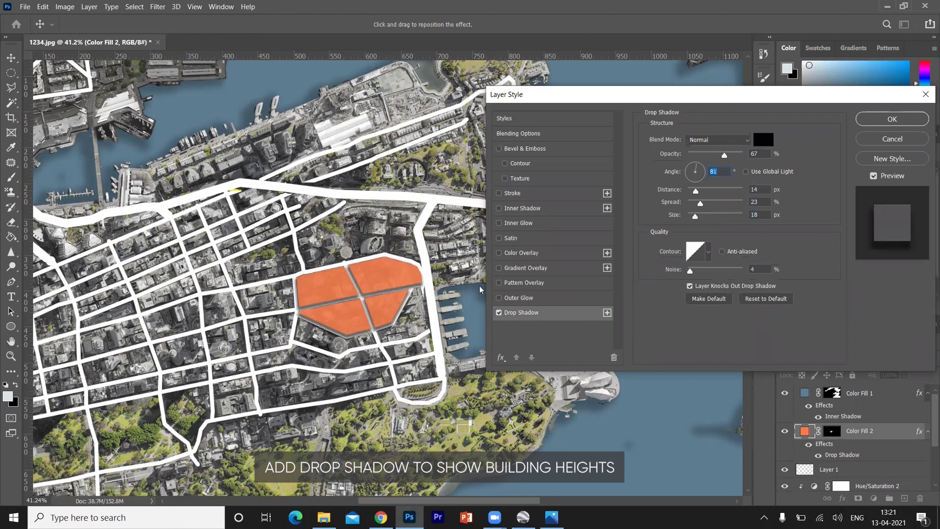
click(892, 119)
Add a new layer directly above Layer 0 copy, fill it with the near-white foreground colour and lower its opacity to about 30%.
click(829, 469)
key(ctrl+0)
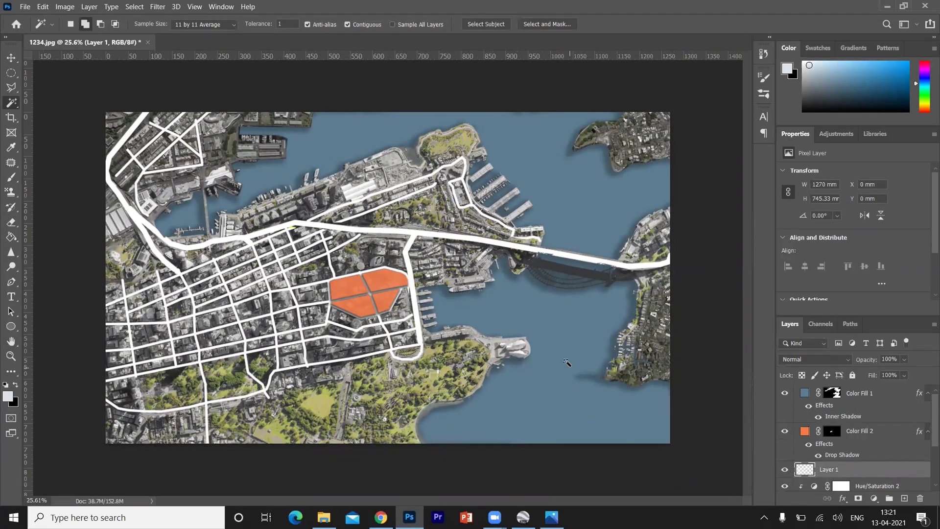
key(ctrl+plus)
key(ctrl+minus)
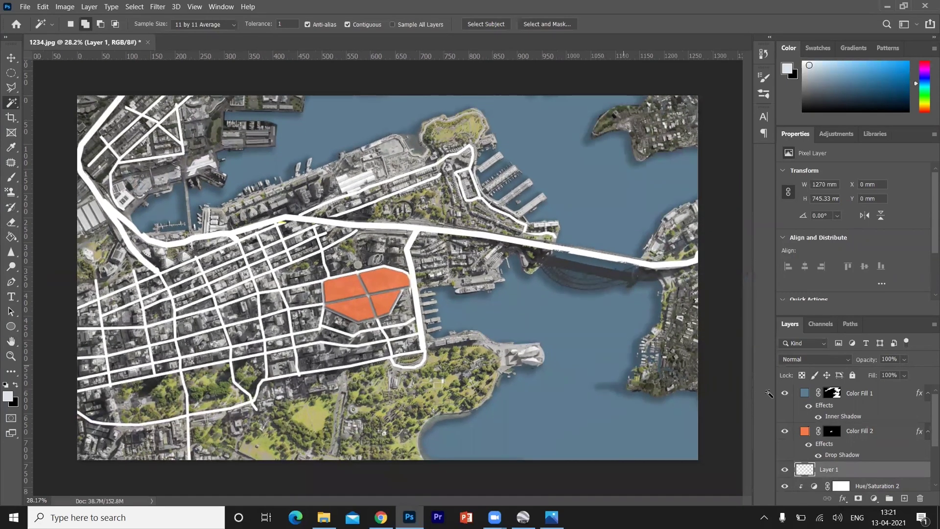
scroll(887, 426, down, 3)
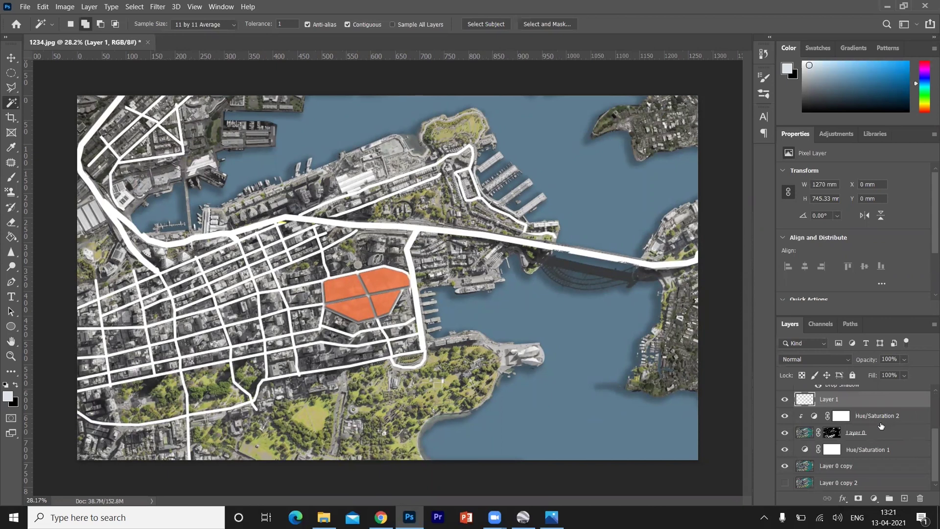
click(863, 471)
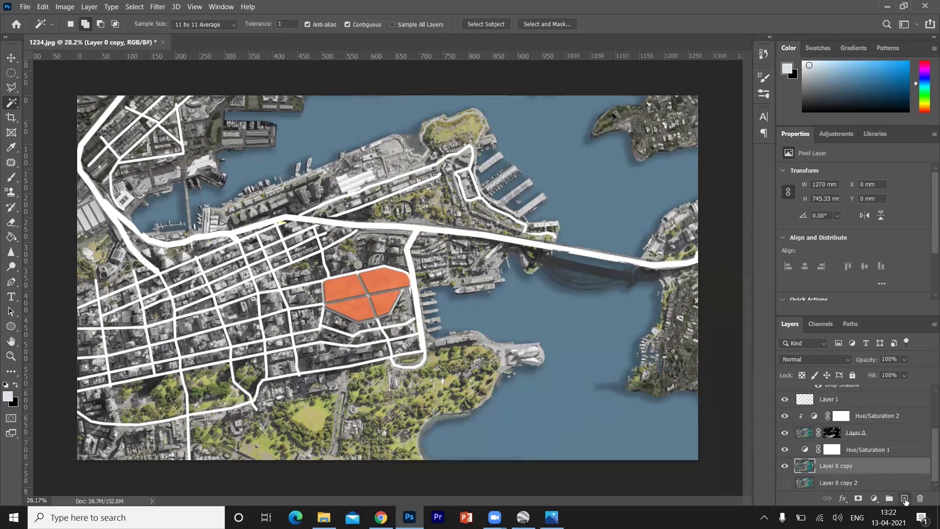
click(904, 498)
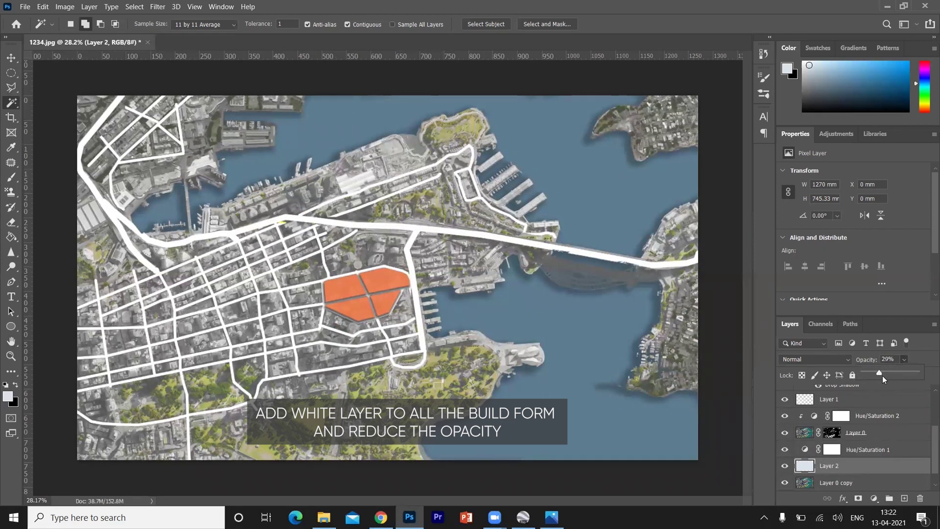
drag(882, 375, 885, 375)
Clip a Hue/Saturation adjustment to the Color Fill 1 water layer with hue +7, saturation +15 and lightness -21.
scroll(914, 461, up, 3)
scroll(915, 461, up, 1)
click(893, 395)
click(874, 498)
click(879, 386)
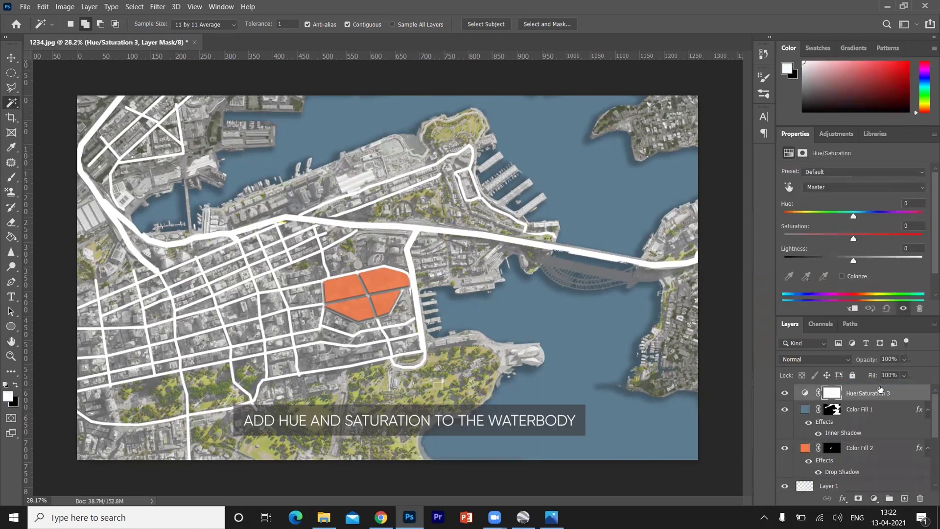
drag(853, 260, 839, 260)
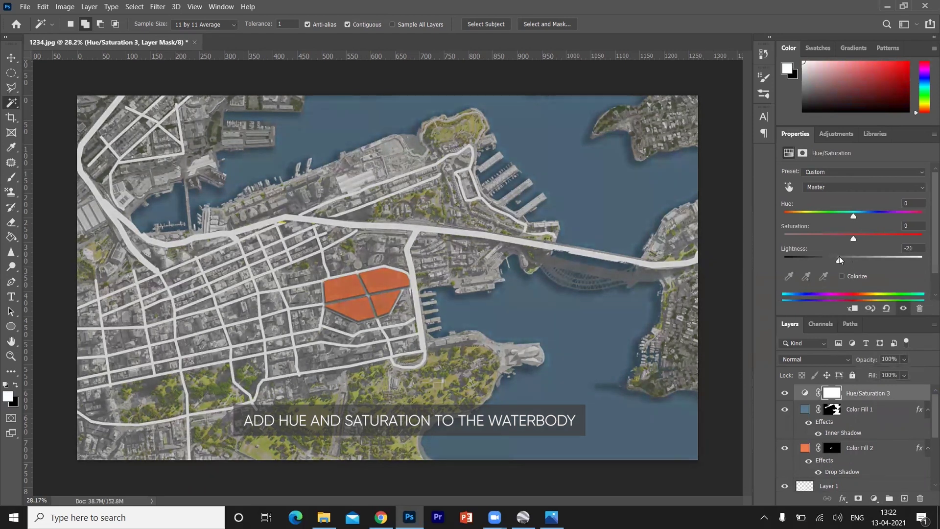
right_click(908, 395)
key(Escape)
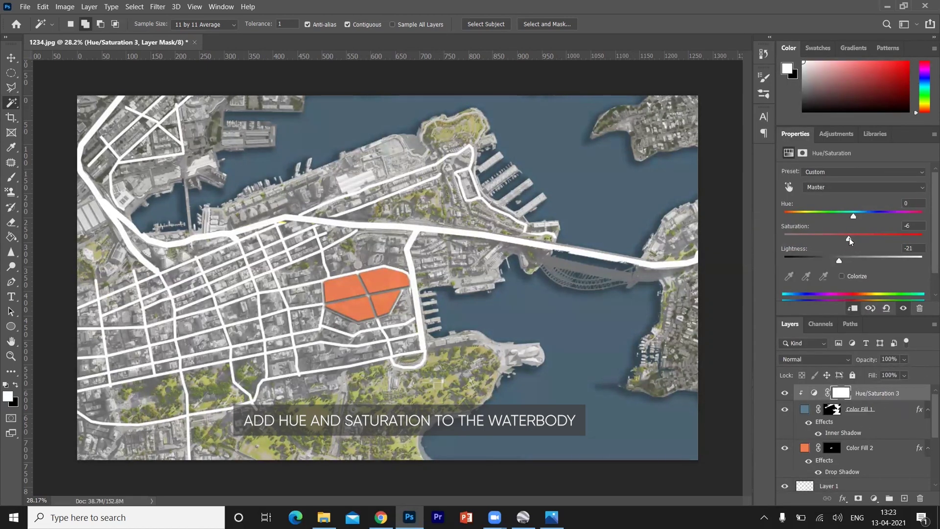
drag(862, 242, 859, 218)
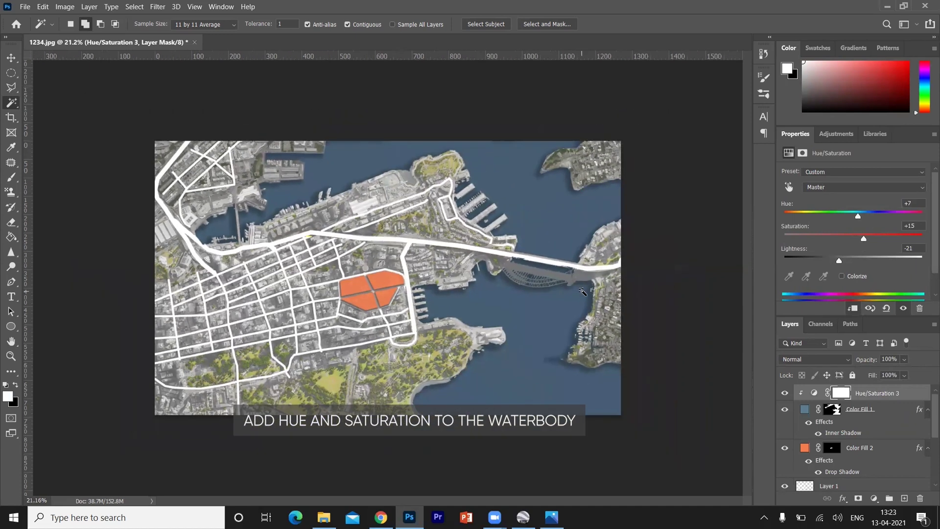
Stamp all visible layers into a new merged layer and move it to the top of the layer stack.
key(ctrl+alt+shift+e)
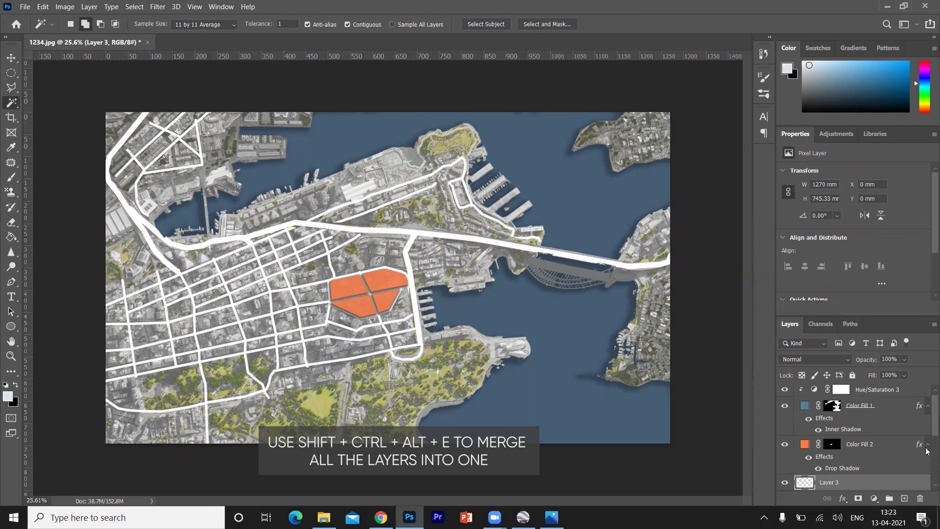
drag(880, 485, 868, 390)
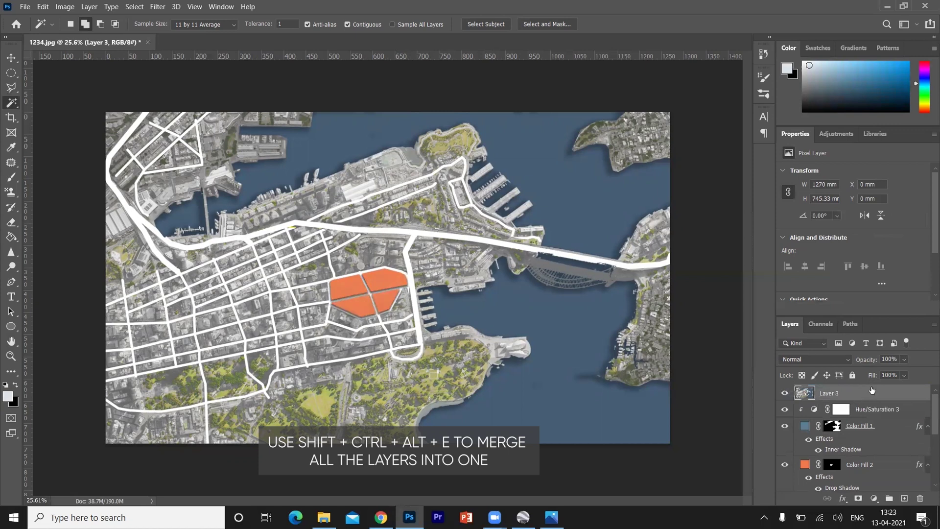
Open the Camera Raw filter on Layer 3 and set exposure to -0.25, contrast to +15 and highlights to -5.
click(134, 7)
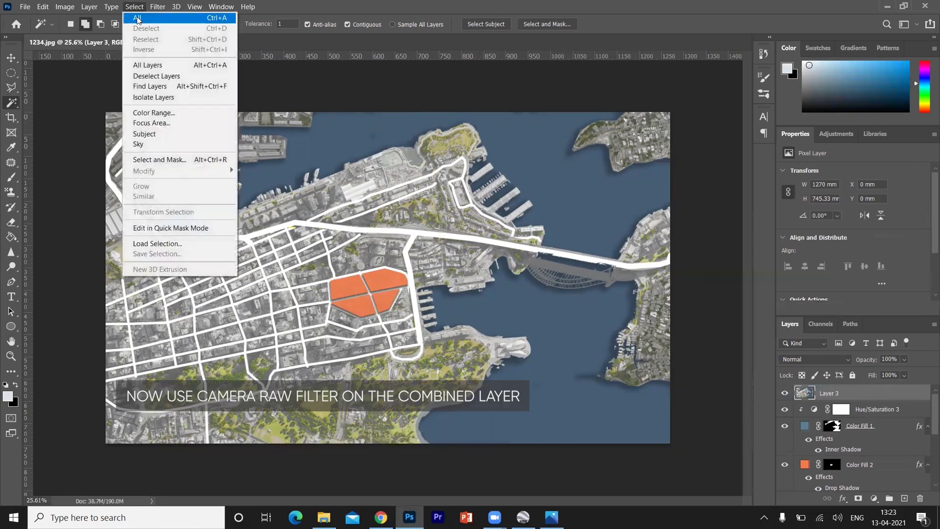
mouse_move(157, 7)
click(153, 87)
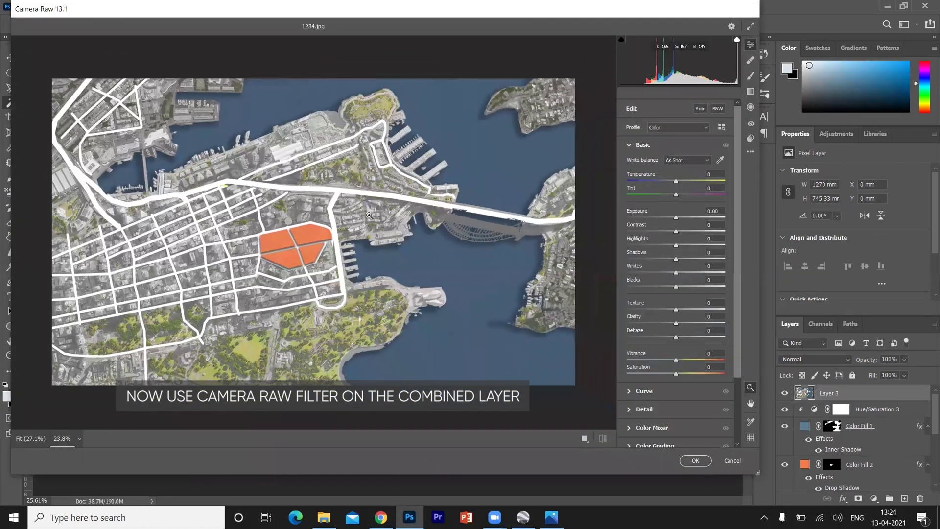
click(677, 182)
drag(678, 184, 673, 244)
double_click(675, 188)
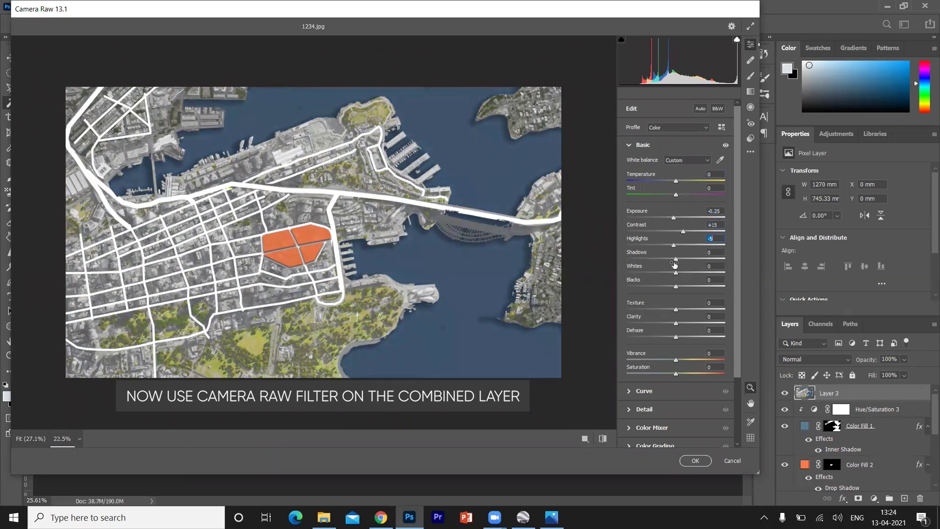
Set Camera Raw vibrance to +11, texture to +6, shadows to -18 and saturation to +7, and apply the filter.
drag(676, 360, 681, 360)
drag(676, 310, 679, 312)
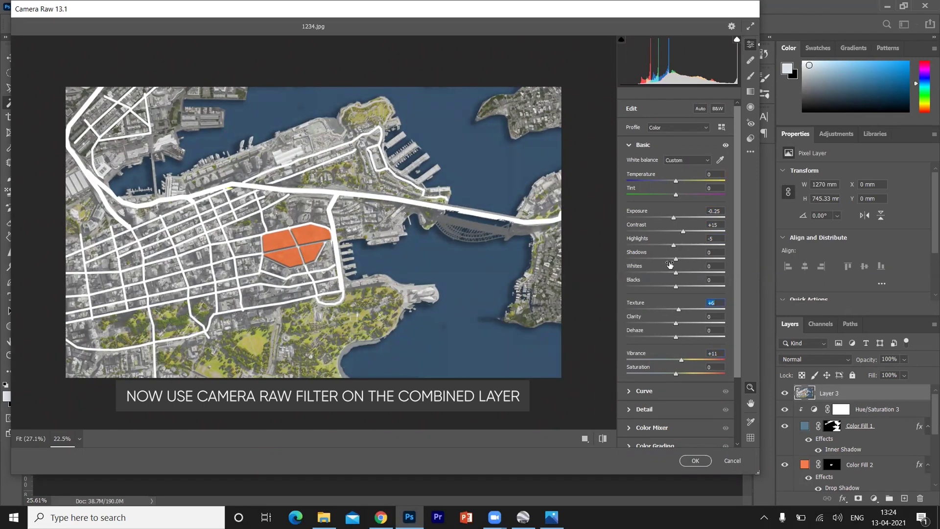
drag(674, 262, 666, 259)
drag(676, 374, 678, 374)
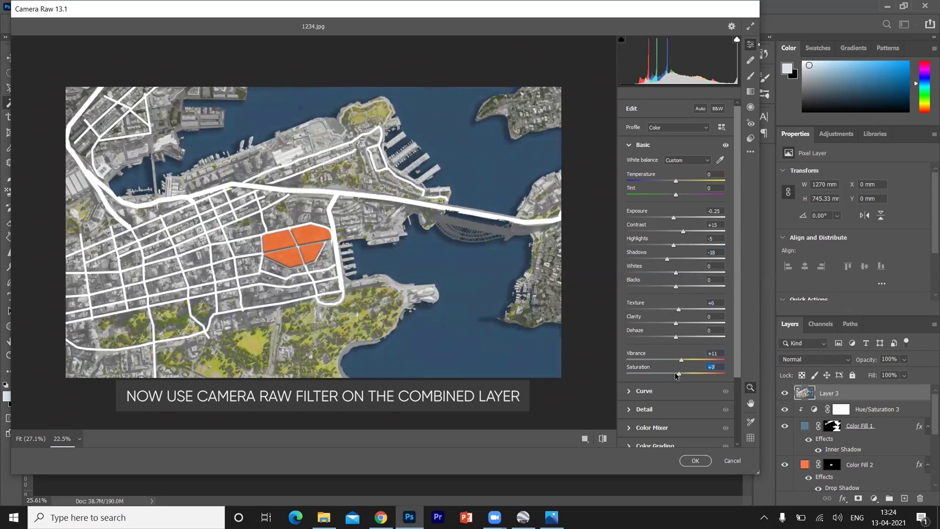
click(694, 461)
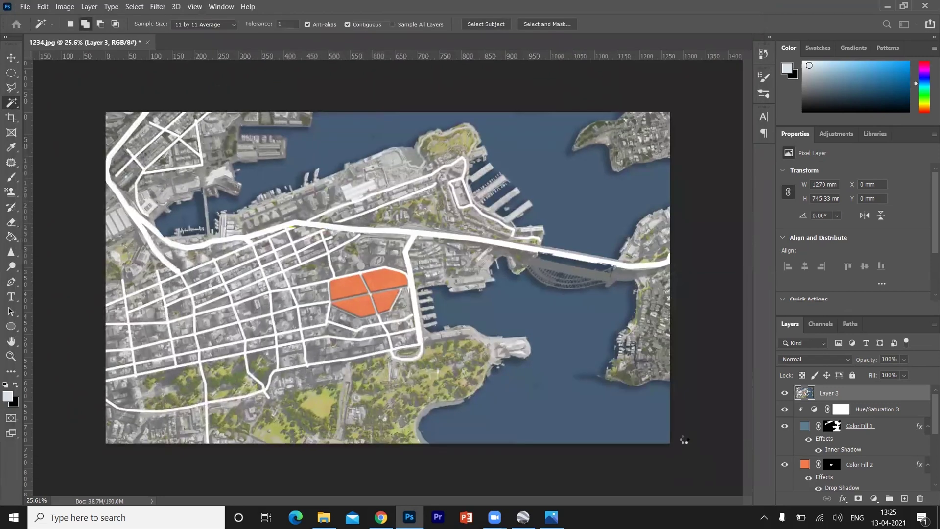
Compare the map with and without the Camera Raw edit by hiding and showing Layer 3.
click(785, 393)
click(785, 393)
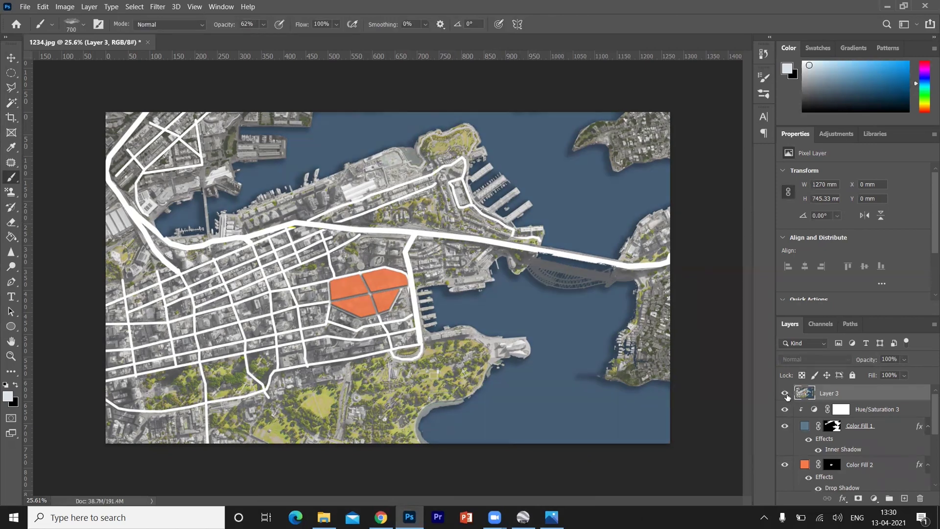
click(785, 394)
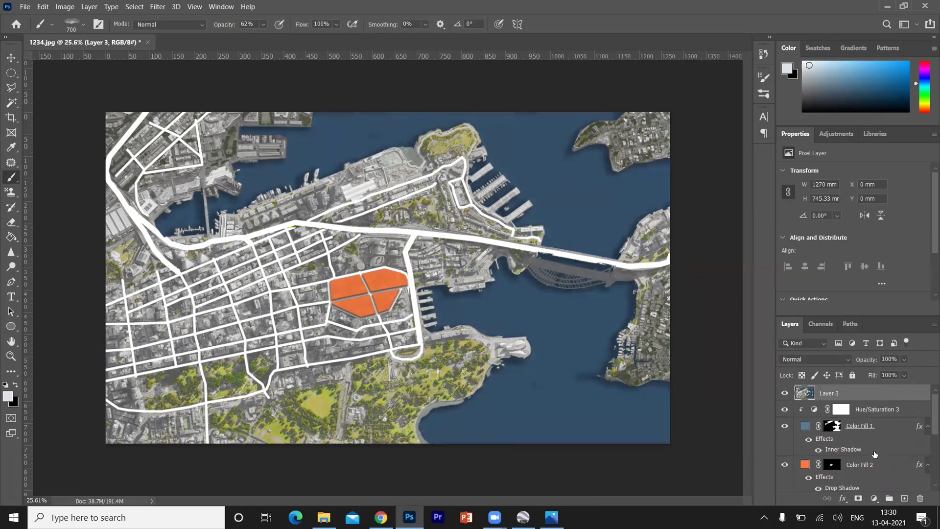
Create a new layer above Layer 3 and stamp clouds on the water south of the bridge with the 1000 px cloud brush at 50% opacity.
click(904, 498)
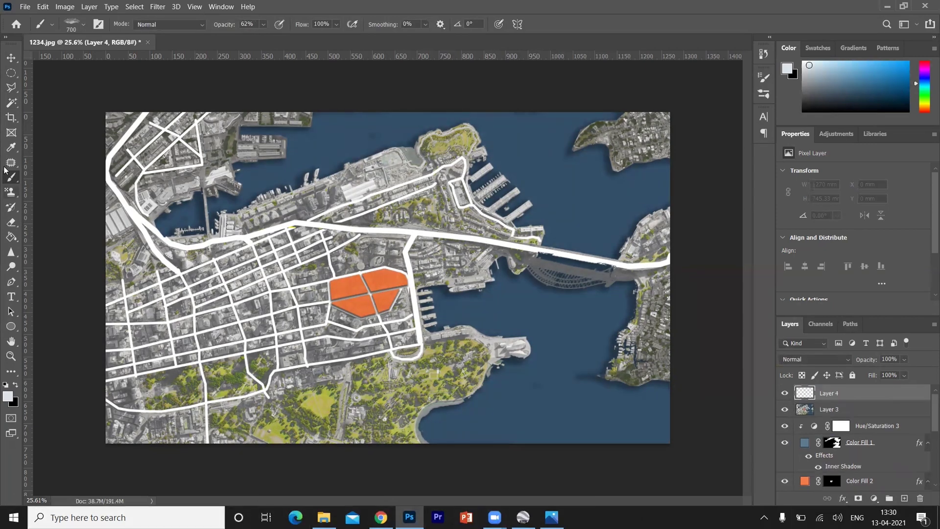
click(83, 24)
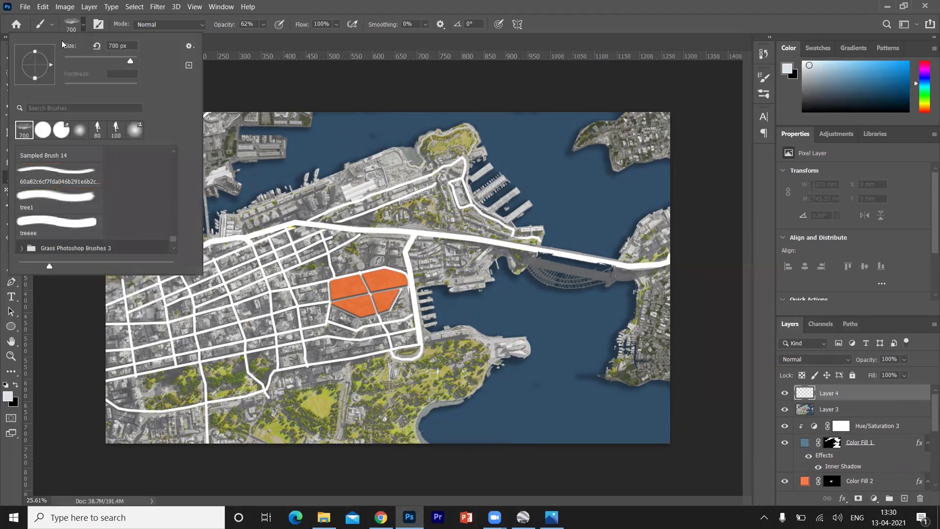
click(83, 26)
key(bracketright)
key(bracketright)
key(bracketright)
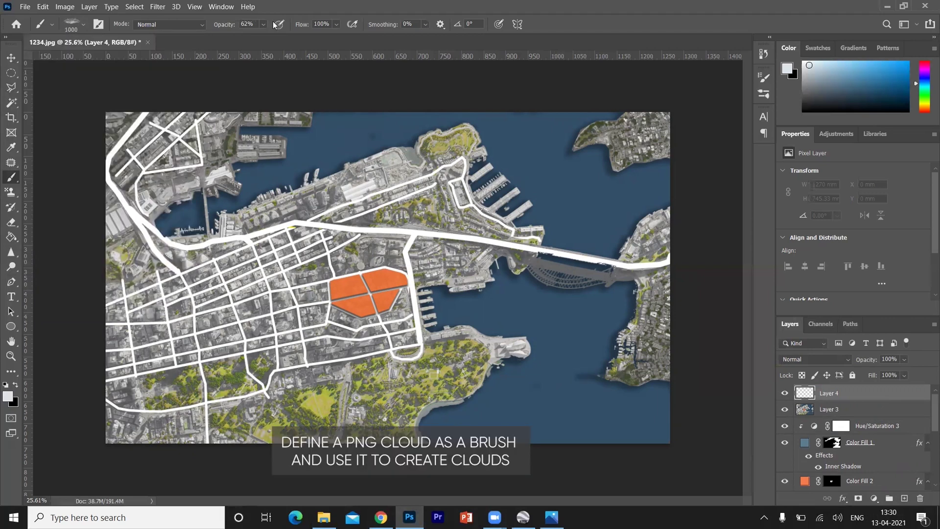
key(5)
click(539, 380)
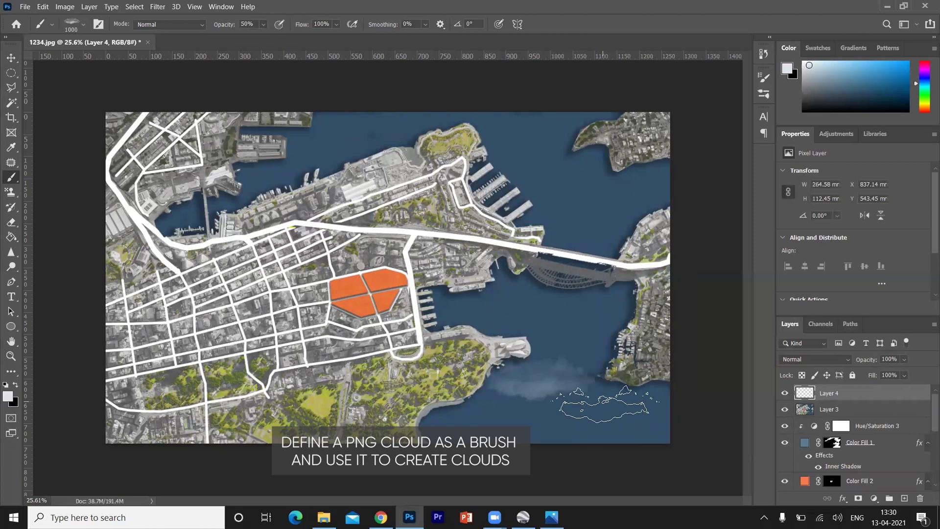
click(605, 406)
Enlarge the cloud brush to 1300 px and stamp clouds over the water along the map's northern edge.
key(bracketright)
key(bracketright)
key(bracketright)
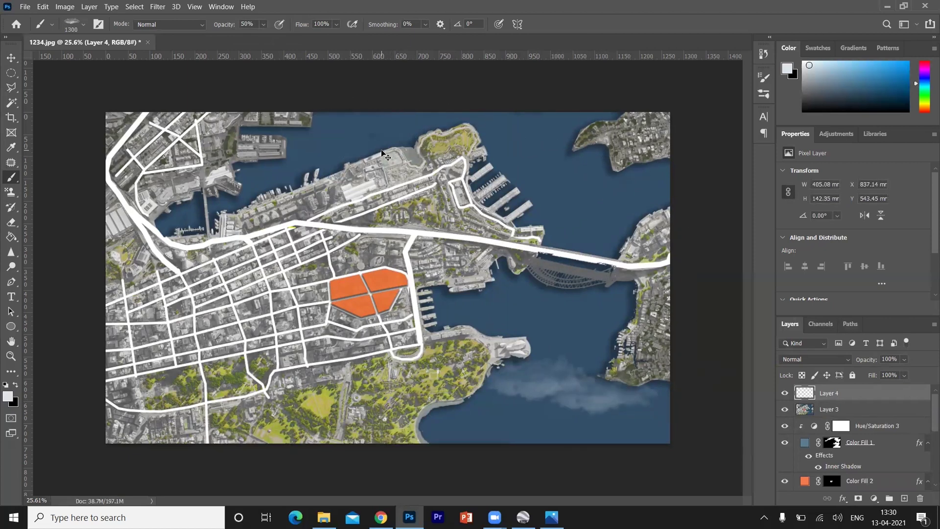
click(570, 142)
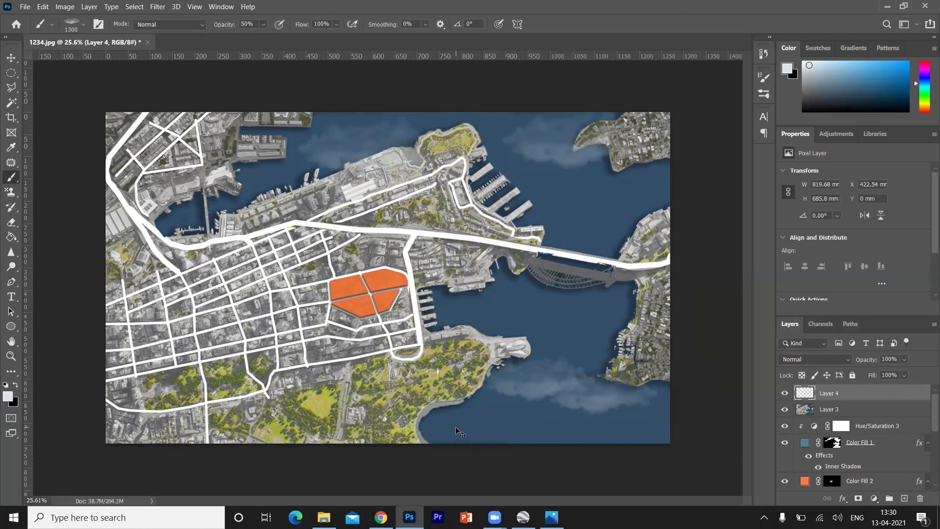
Place the flying birds PNG from File Explorer over the water near the map's lower right corner.
click(323, 517)
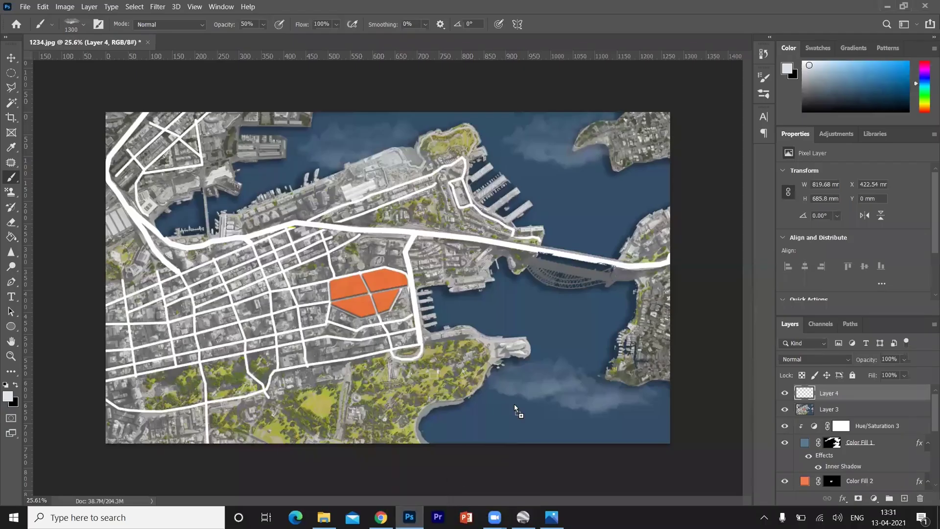
drag(516, 409, 519, 406)
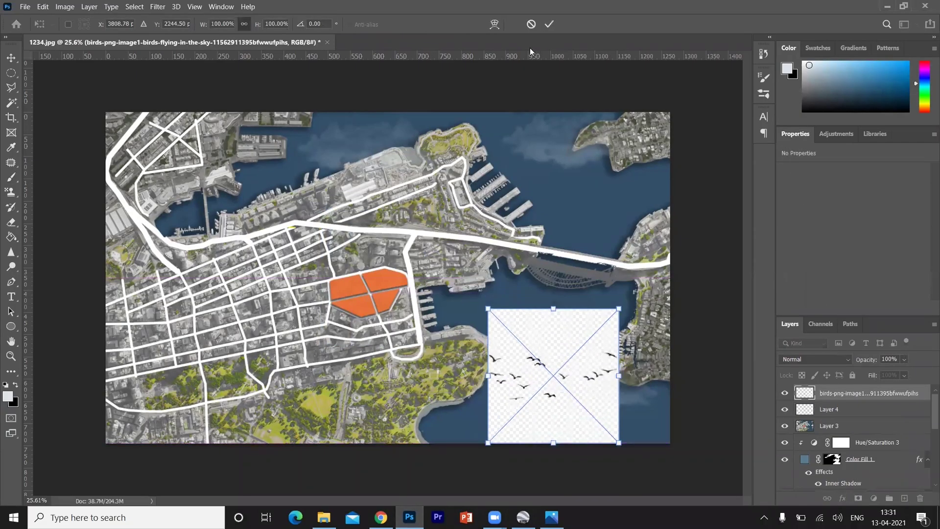
Rasterize the birds layer and delete its checkered background using a Magic Wand selection.
click(12, 102)
click(553, 333)
right_click(871, 394)
click(746, 223)
key(Delete)
right_click(615, 75)
click(618, 221)
Scale the birds to about 119 mm wide and position them over the water below the clouds, at about X 897 mm, Y 641 mm.
click(11, 57)
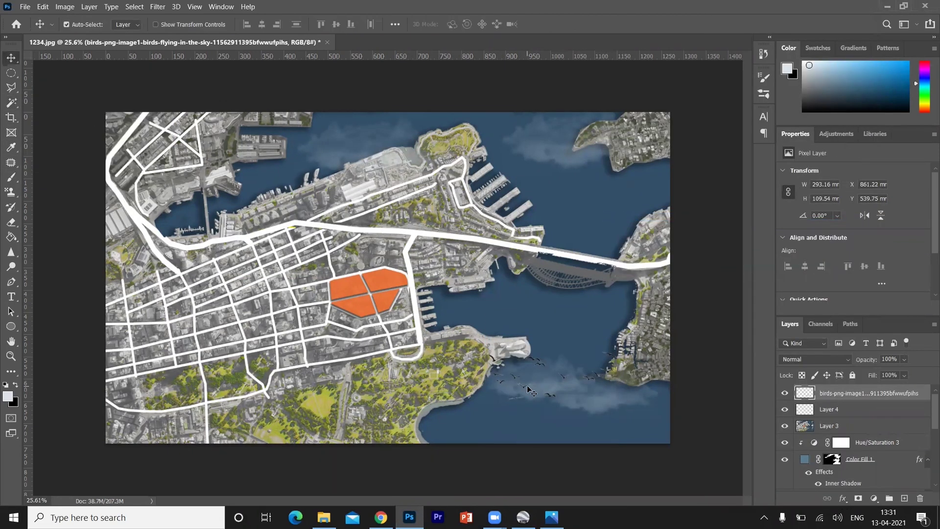
key(ctrl+t)
mouse_move(553, 400)
mouse_down()
mouse_move(563, 357)
mouse_move(551, 387)
mouse_up()
key(Return)
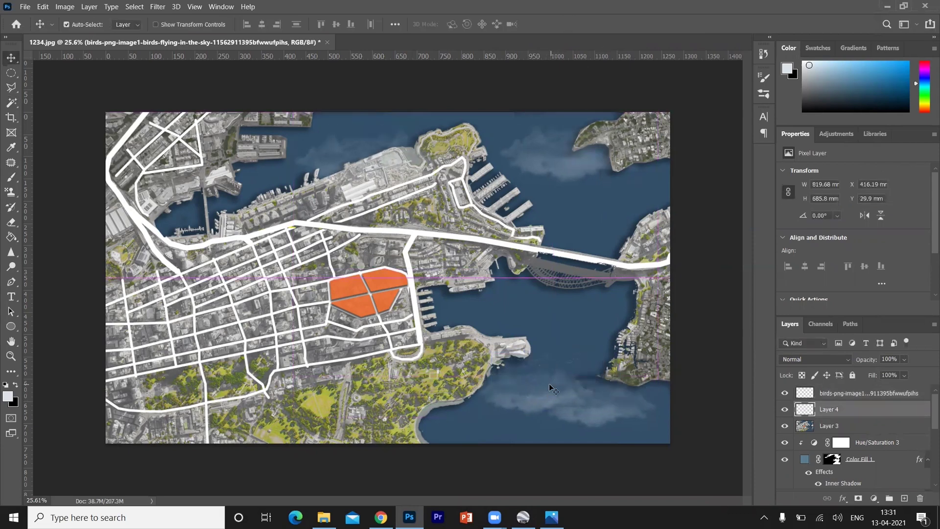
click(839, 409)
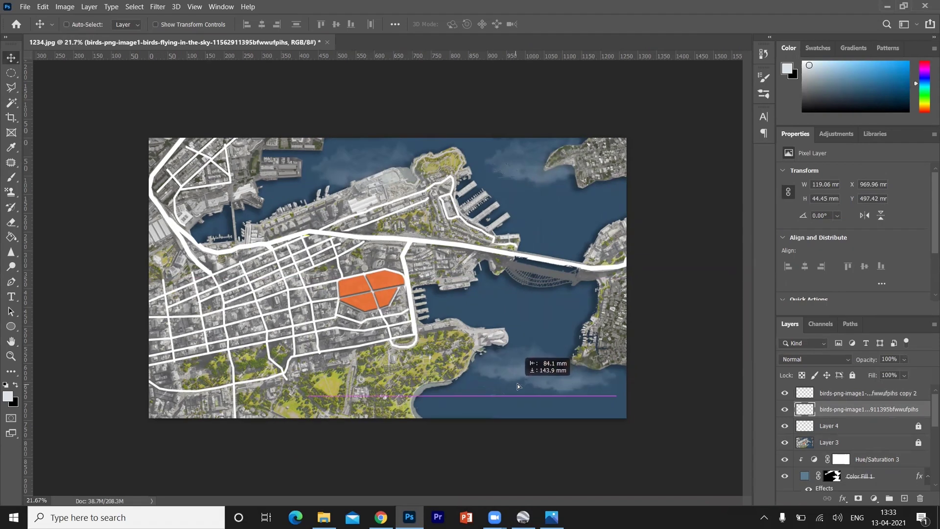
mouse_move(517, 385)
mouse_down()
mouse_move(543, 384)
mouse_move(517, 390)
mouse_up()
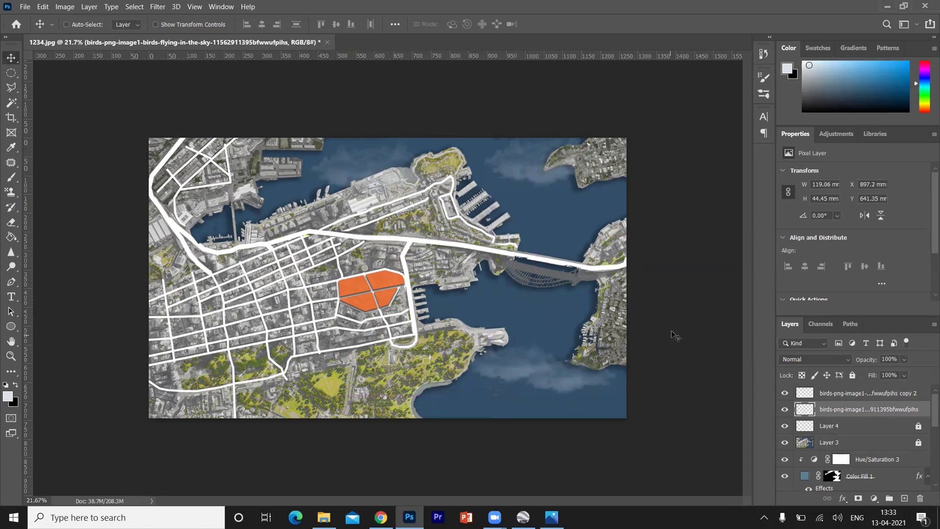